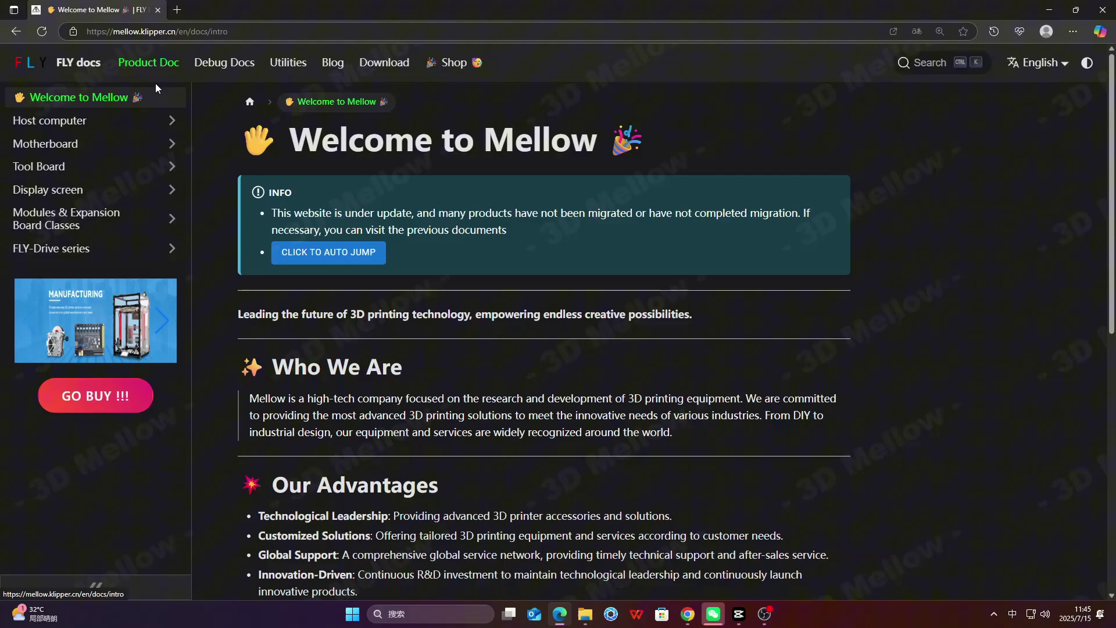
# - Navigate FLY Docs to Tool Board > FLY-USB accelerometer > USB Accelerometer (ADXL345) introduction
pyautogui.click(128, 169)
pyautogui.click(123, 303)
pyautogui.click(140, 368)
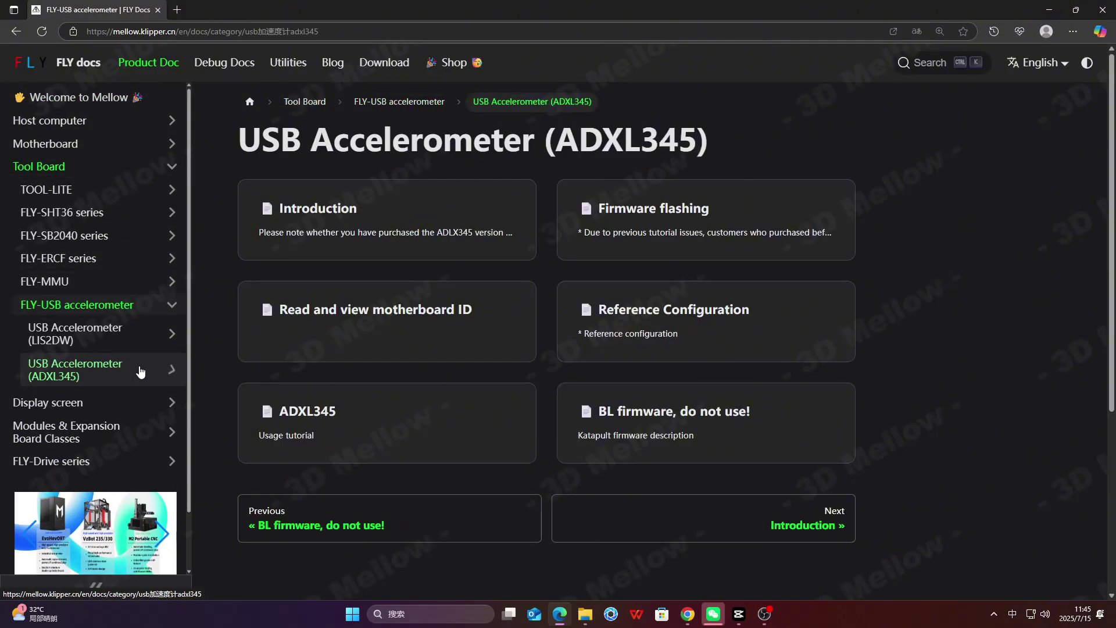
pyautogui.click(532, 212)
pyautogui.scroll(-7, 738, 280)
pyautogui.scroll(4, 738, 281)
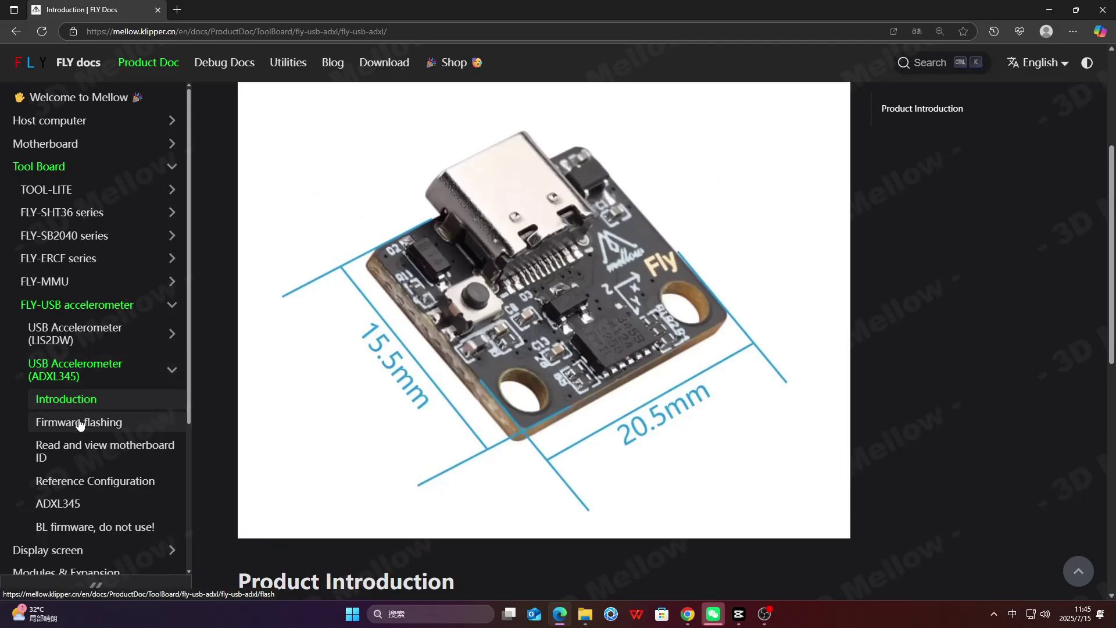
# - Read the ADXL345 firmware flashing tips and the Katapult bootloader programming-mode instructions
pyautogui.click(79, 421)
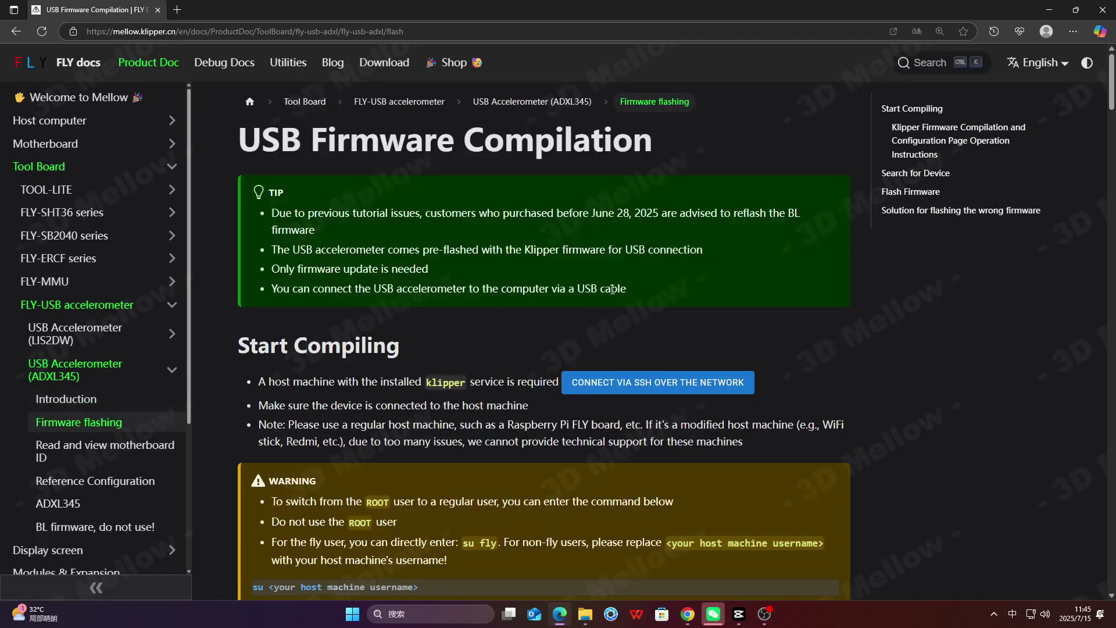
pyautogui.moveTo(329, 224); pyautogui.dragTo(406, 232)
pyautogui.click(440, 241)
pyautogui.click(94, 527)
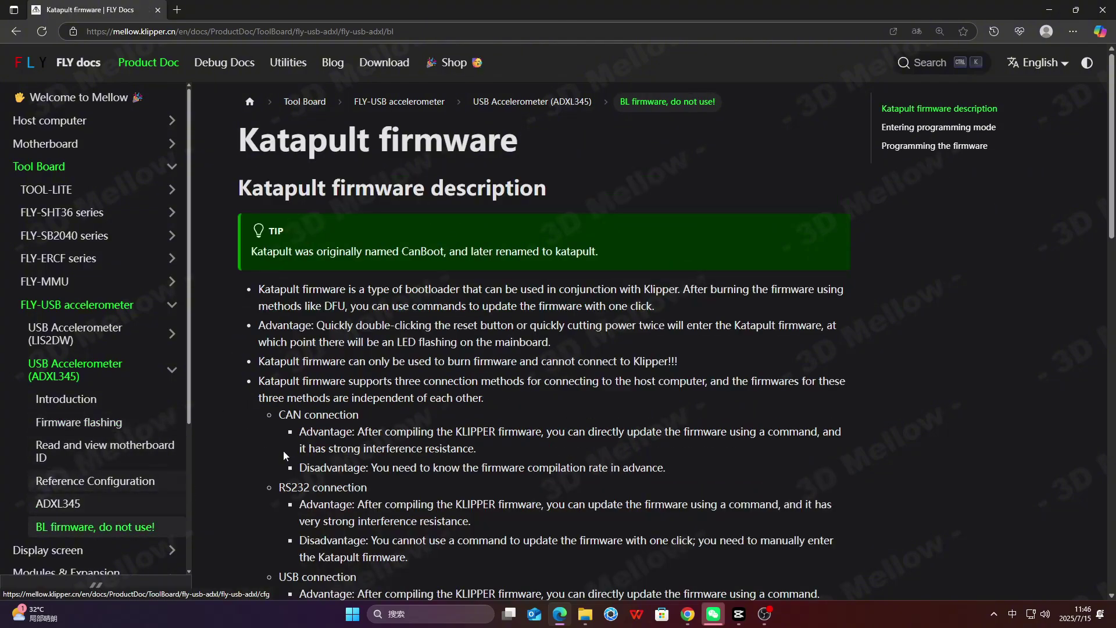
pyautogui.scroll(-9, 495, 353)
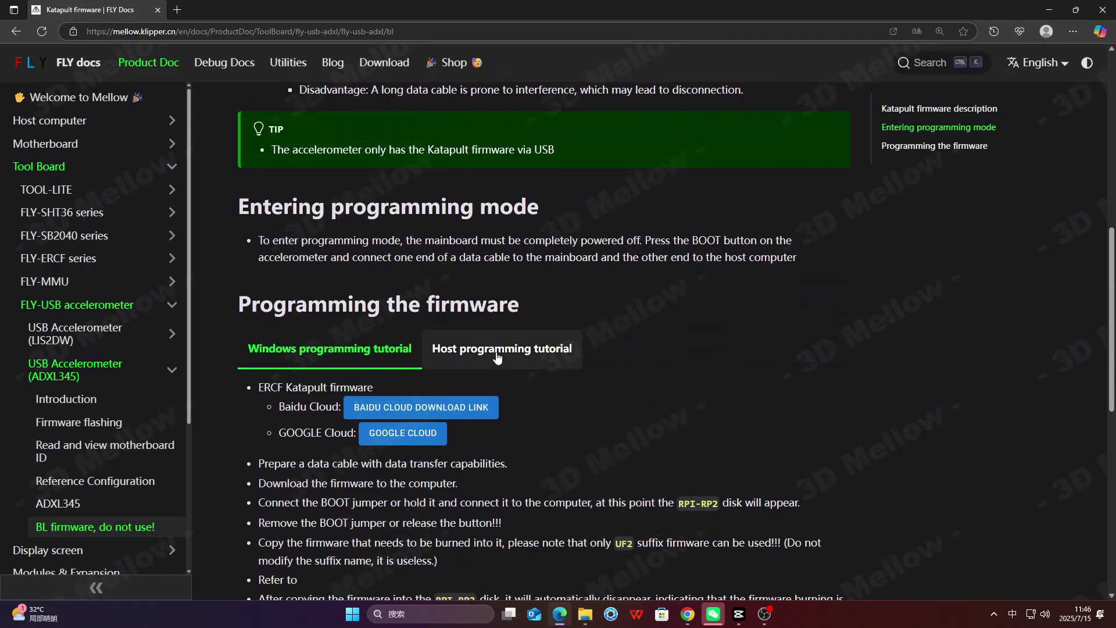
pyautogui.moveTo(257, 245); pyautogui.dragTo(748, 288)
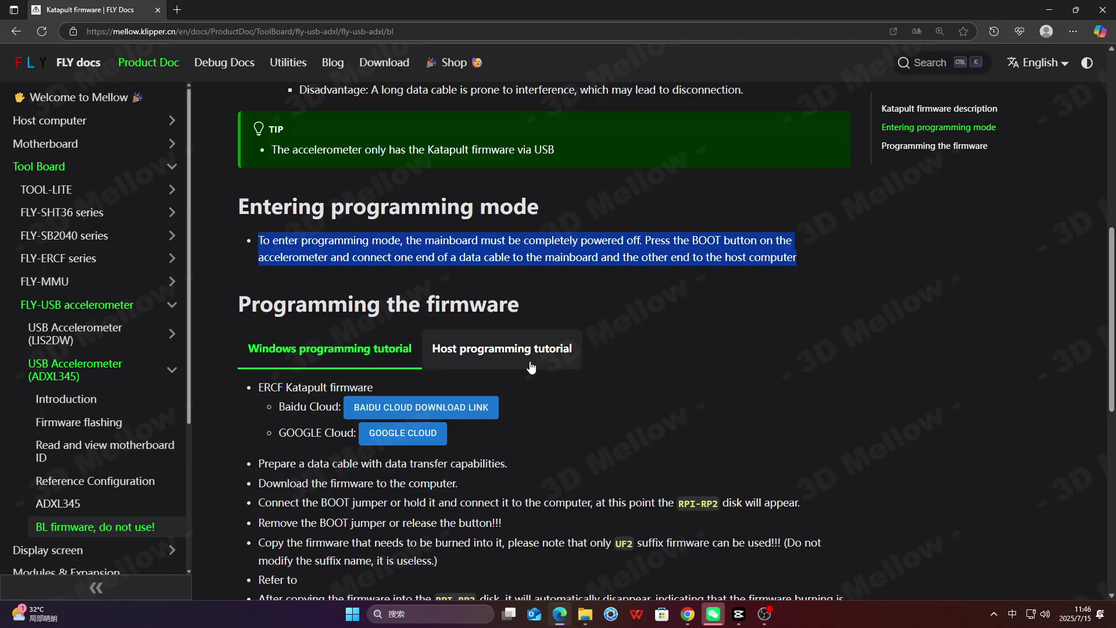
# - Download FLY_USBADXL.uf2 from the Google Cloud folder and bring up Edge's downloads list
pyautogui.click(419, 440)
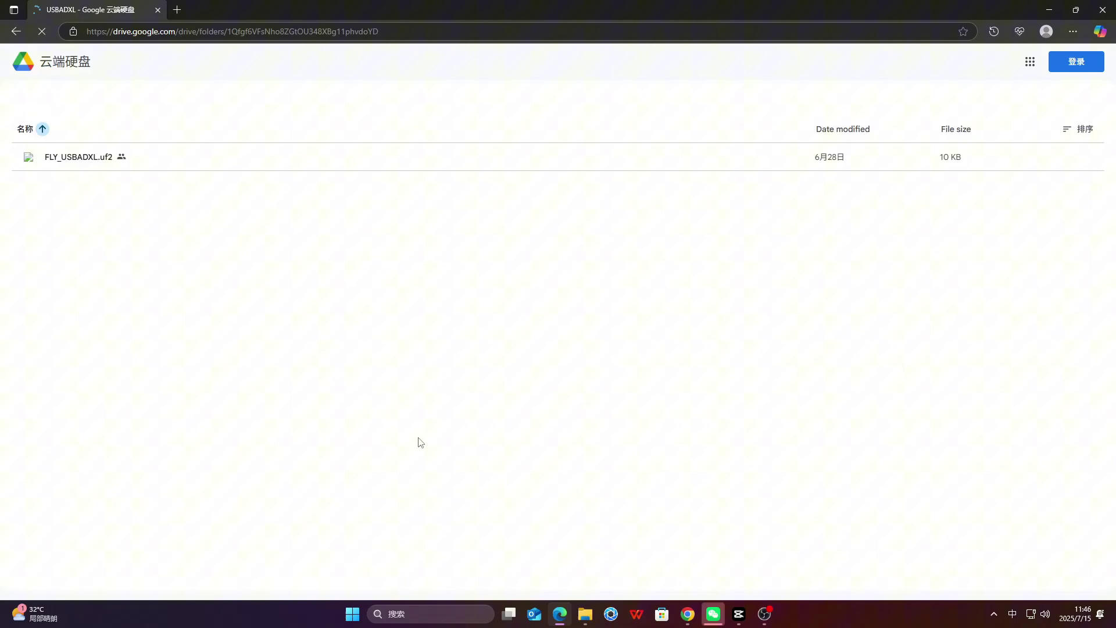
pyautogui.click(1018, 159)
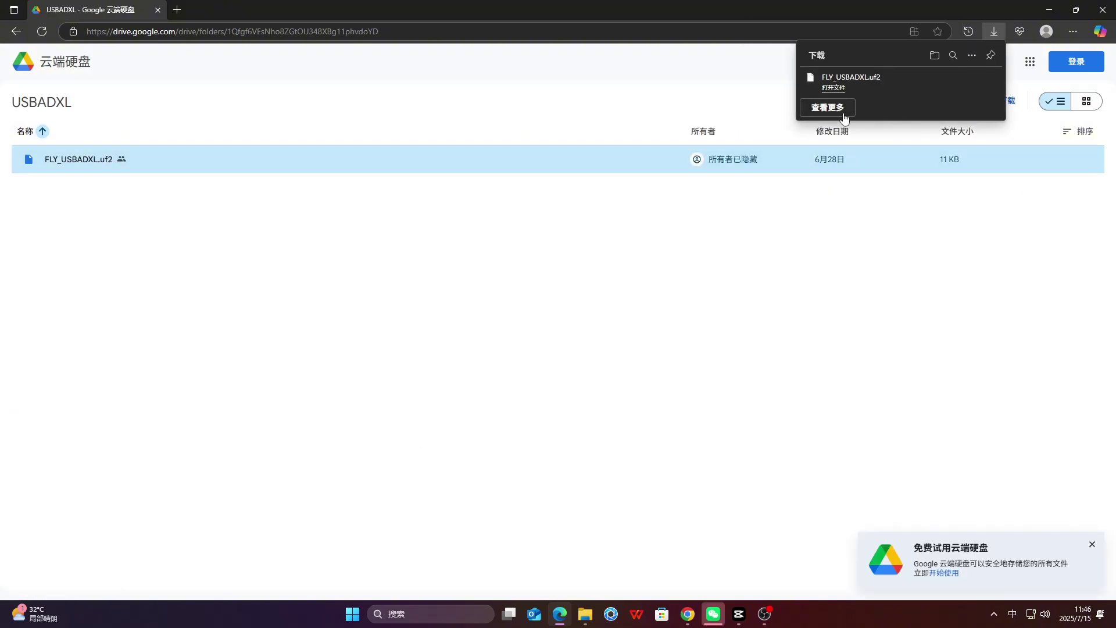
pyautogui.click(833, 88)
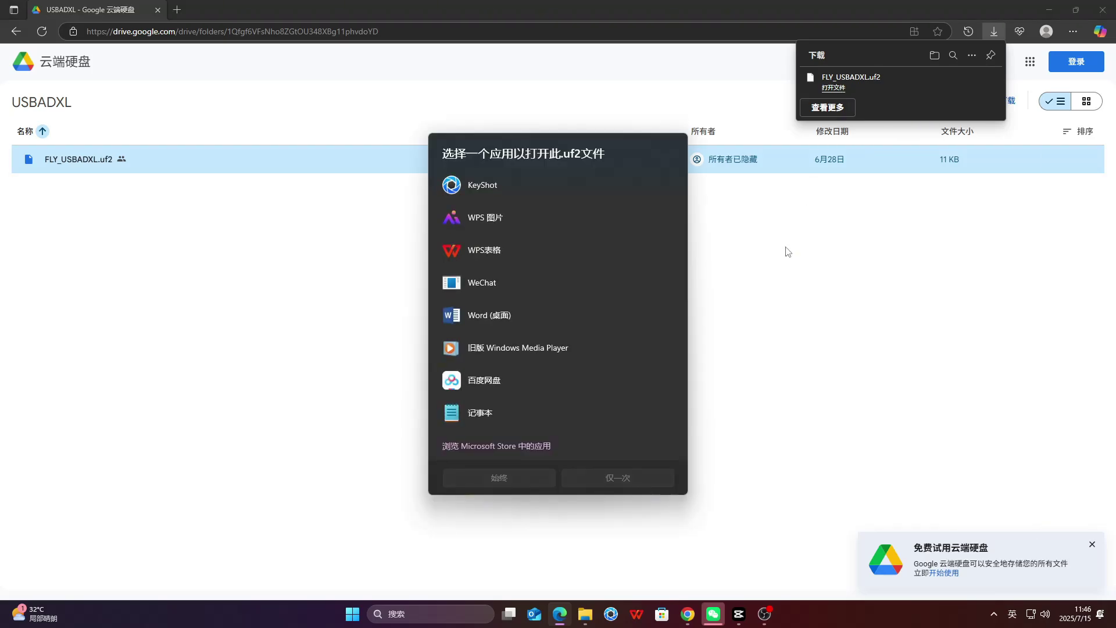
pyautogui.click(787, 251)
pyautogui.click(1072, 31)
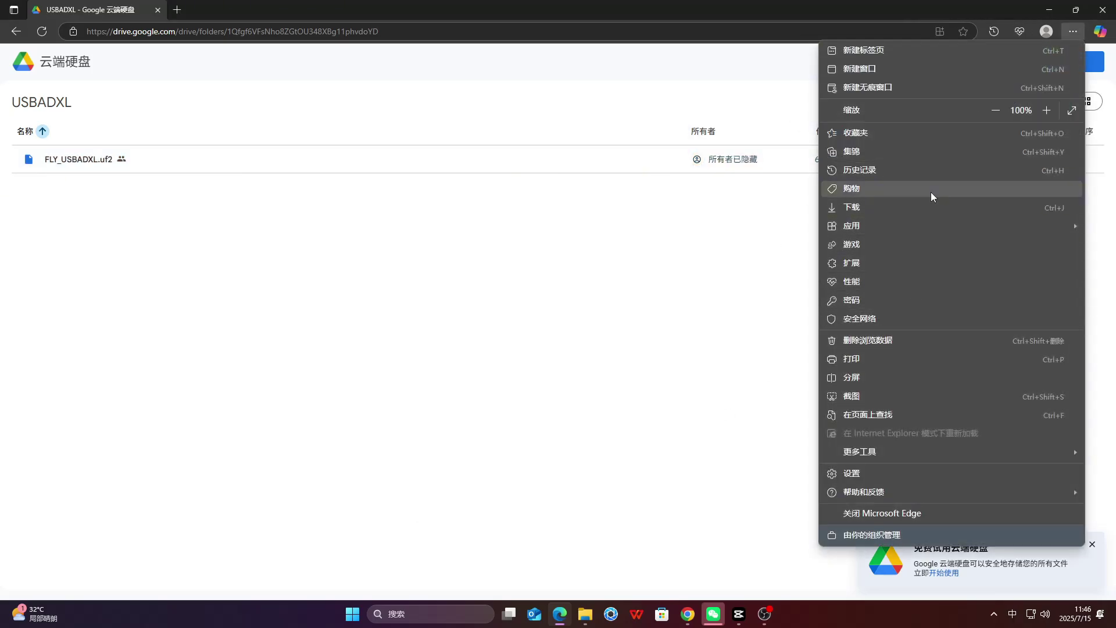
pyautogui.click(930, 209)
# - Copy FLY_USBADXL.uf2 from Downloads and paste it onto the RPI-RP2 (F:) drive
pyautogui.click(966, 82)
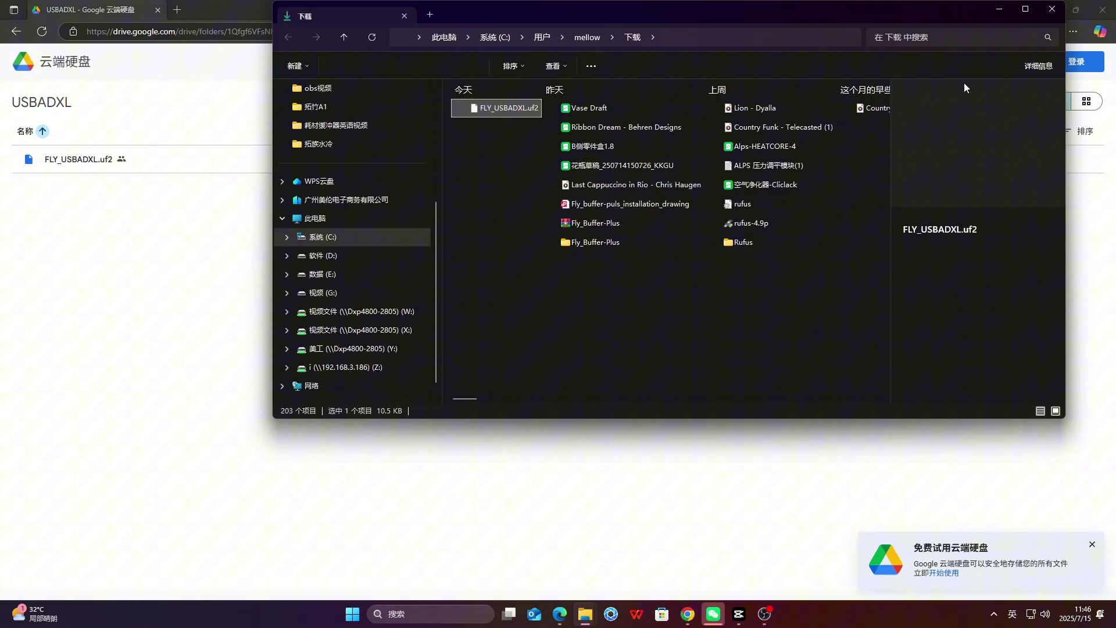
pyautogui.rightClick(523, 110)
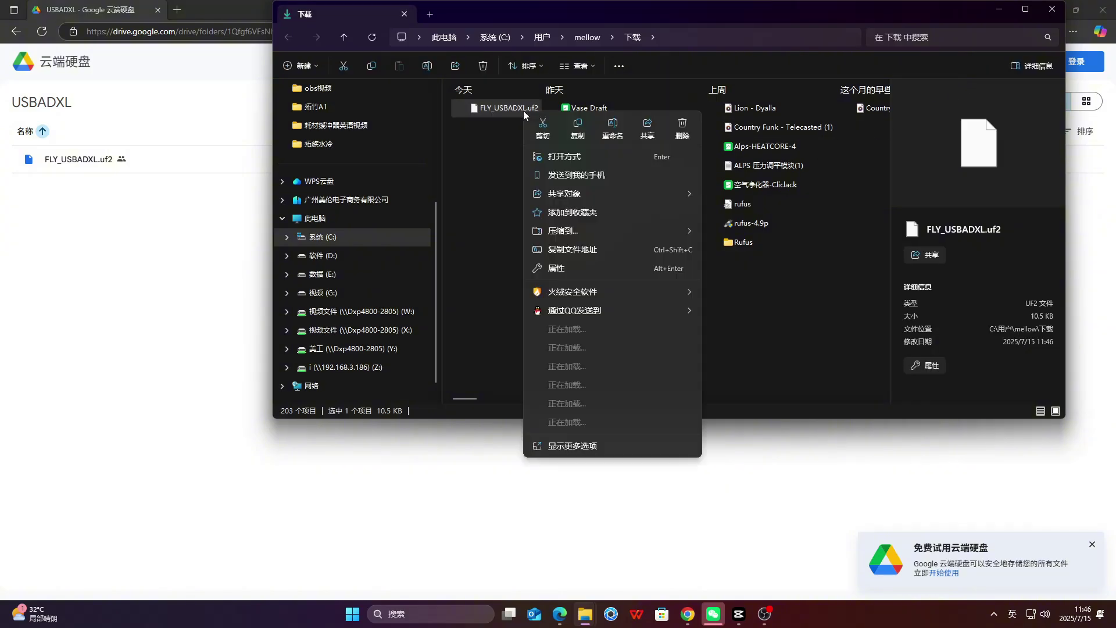
pyautogui.click(584, 121)
pyautogui.click(998, 10)
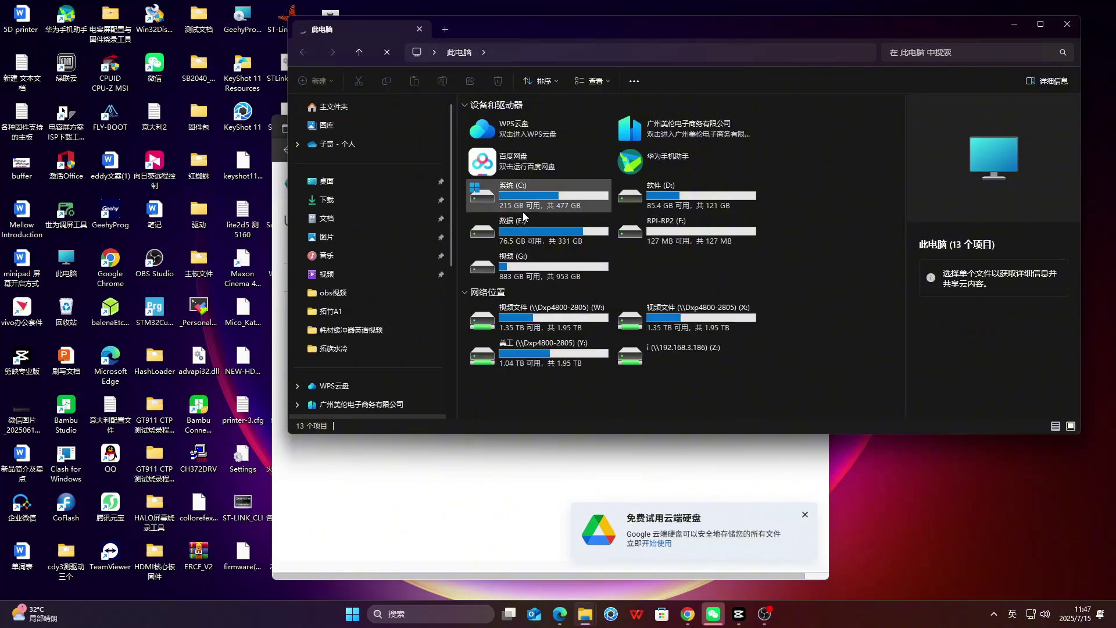
pyautogui.doubleClick(626, 244)
pyautogui.rightClick(626, 222)
pyautogui.click(654, 239)
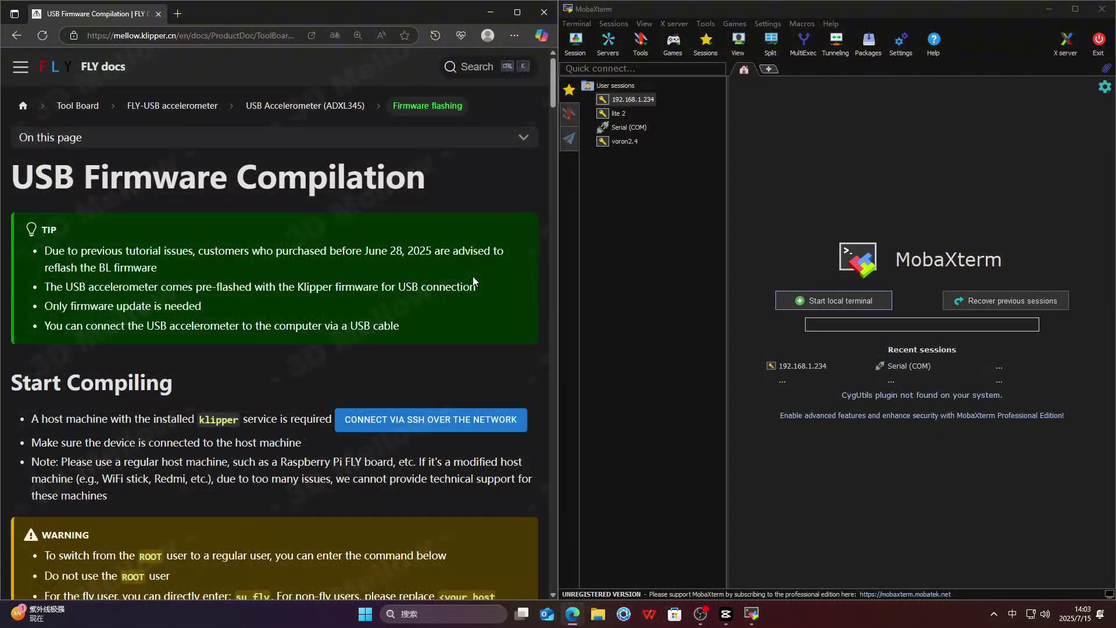
# - Start the saved 192.168.1.234 SSH session and log in as root
pyautogui.scroll(-4, 473, 277)
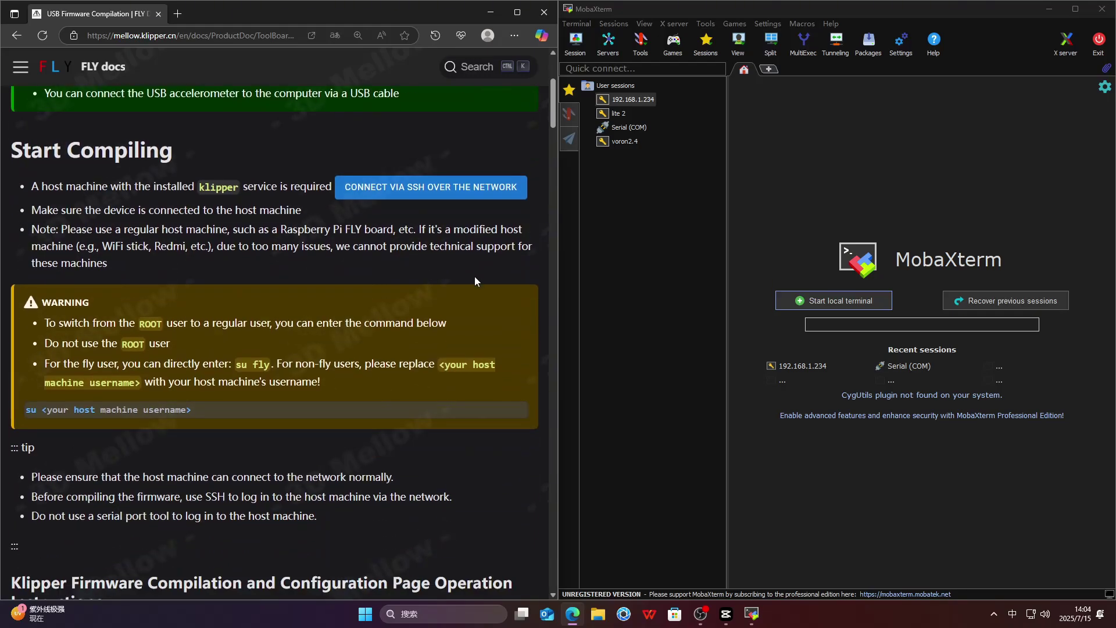
pyautogui.doubleClick(623, 100)
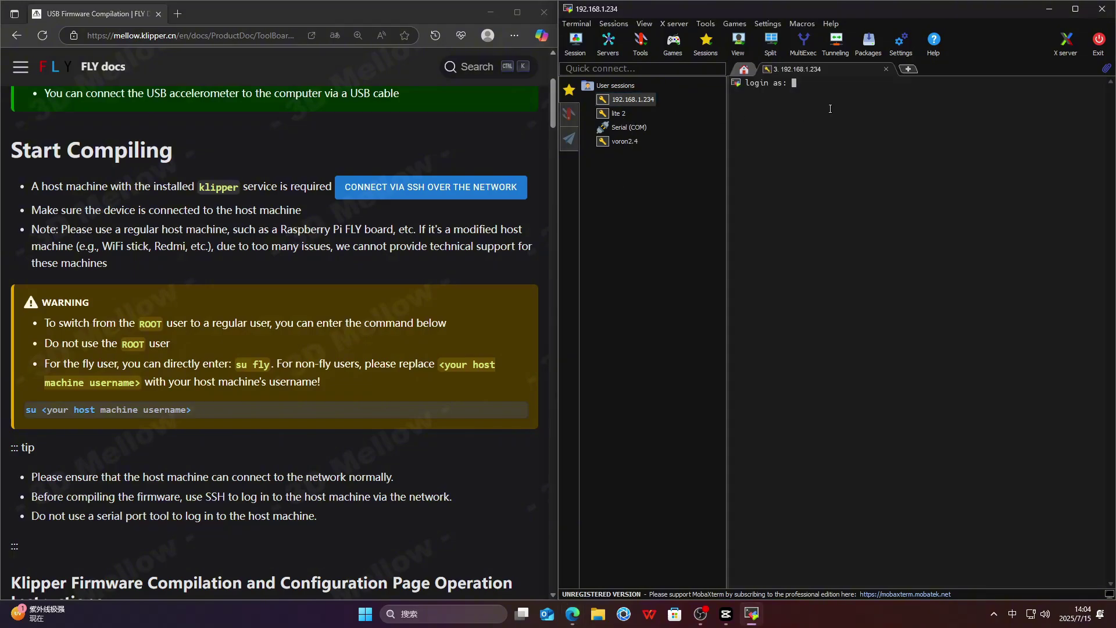
pyautogui.write('root')
pyautogui.press('Return')
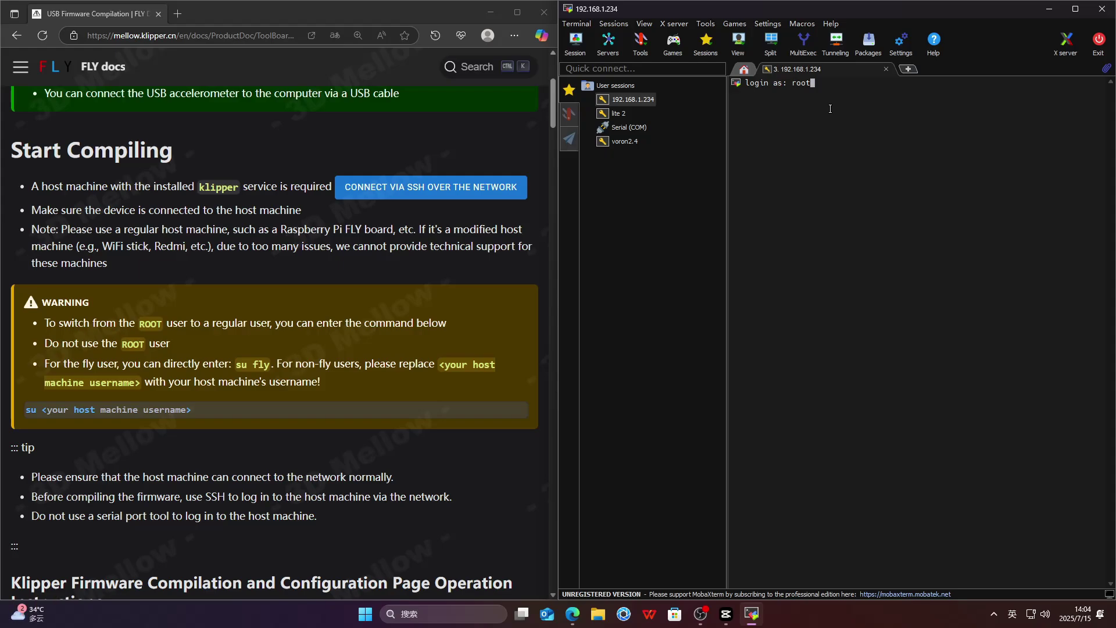
# - Scroll the FLY docs down to the USB firmware compilation instructions
pyautogui.click(126, 341)
pyautogui.scroll(-4, 406, 364)
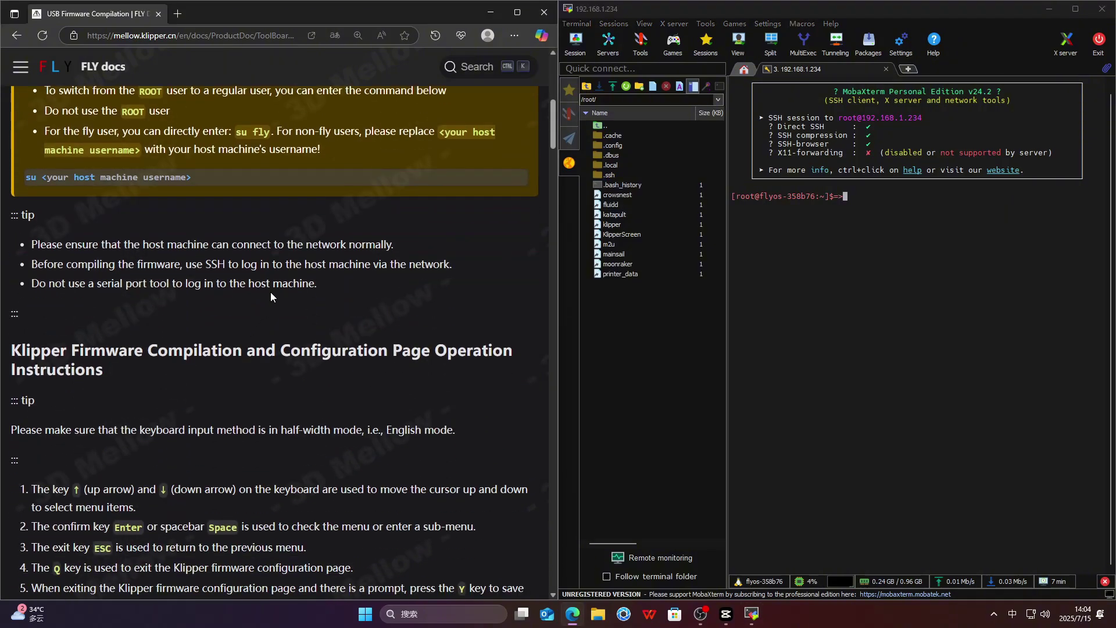
pyautogui.scroll(-2, 353, 331)
pyautogui.scroll(-1, 401, 330)
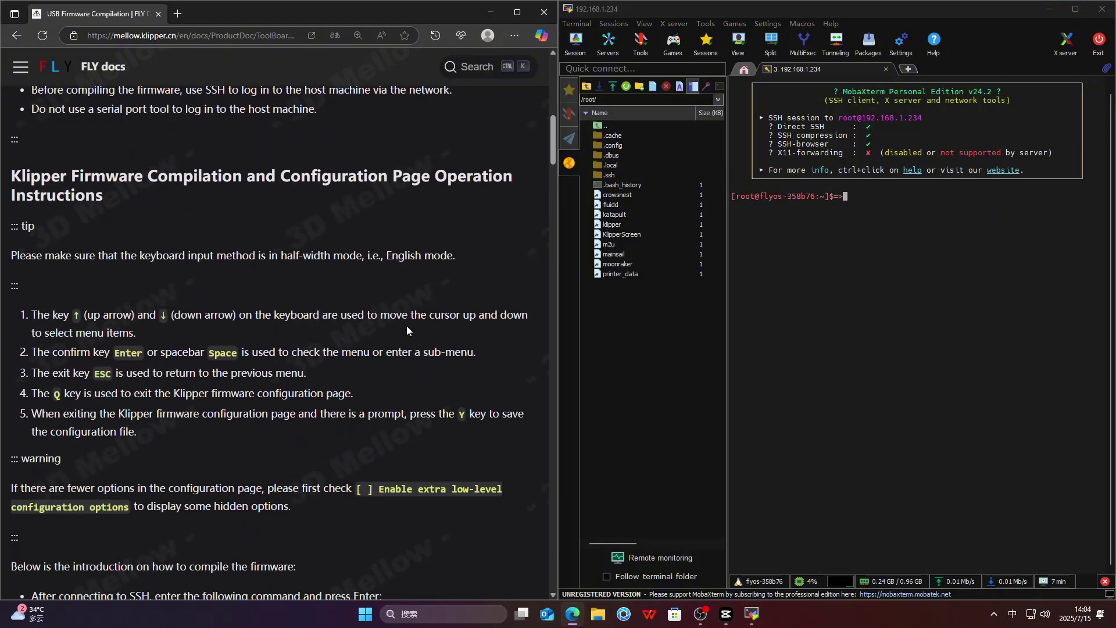
pyautogui.scroll(-1, 407, 330)
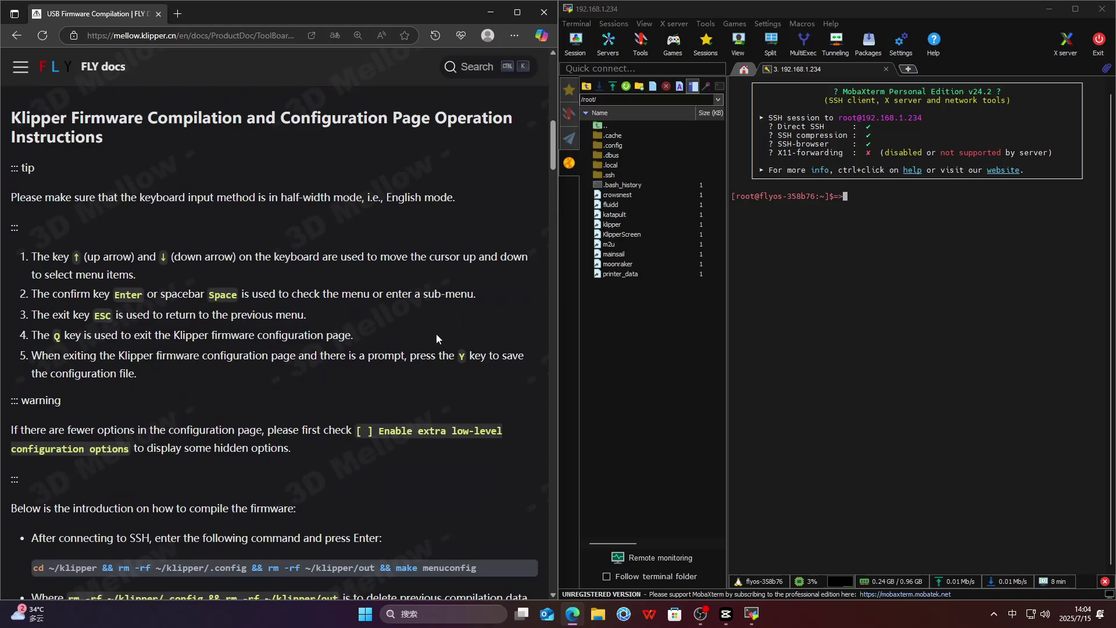
pyautogui.scroll(-6, 433, 337)
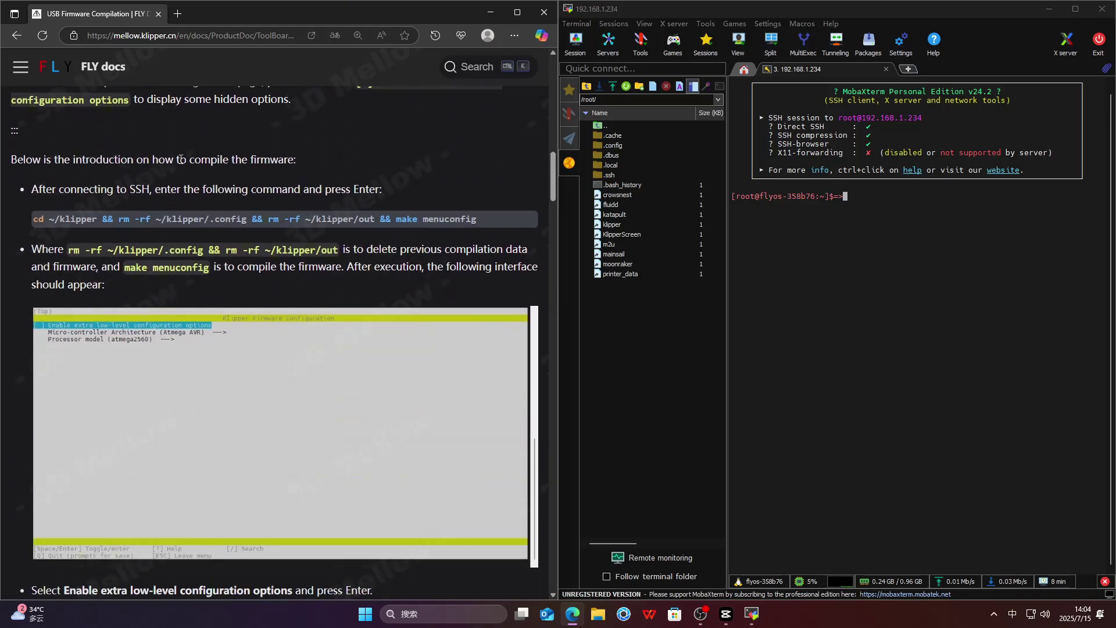
# - Paste the menuconfig command and enable extra low-level configuration options
pyautogui.moveTo(517, 219)
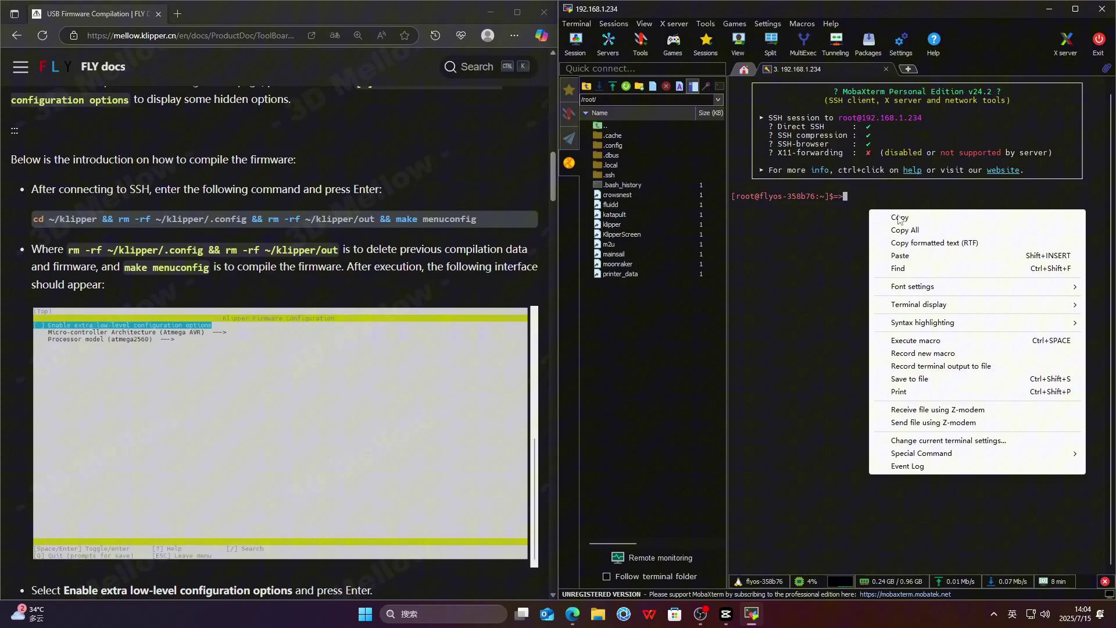
pyautogui.rightClick(869, 209)
pyautogui.click(901, 255)
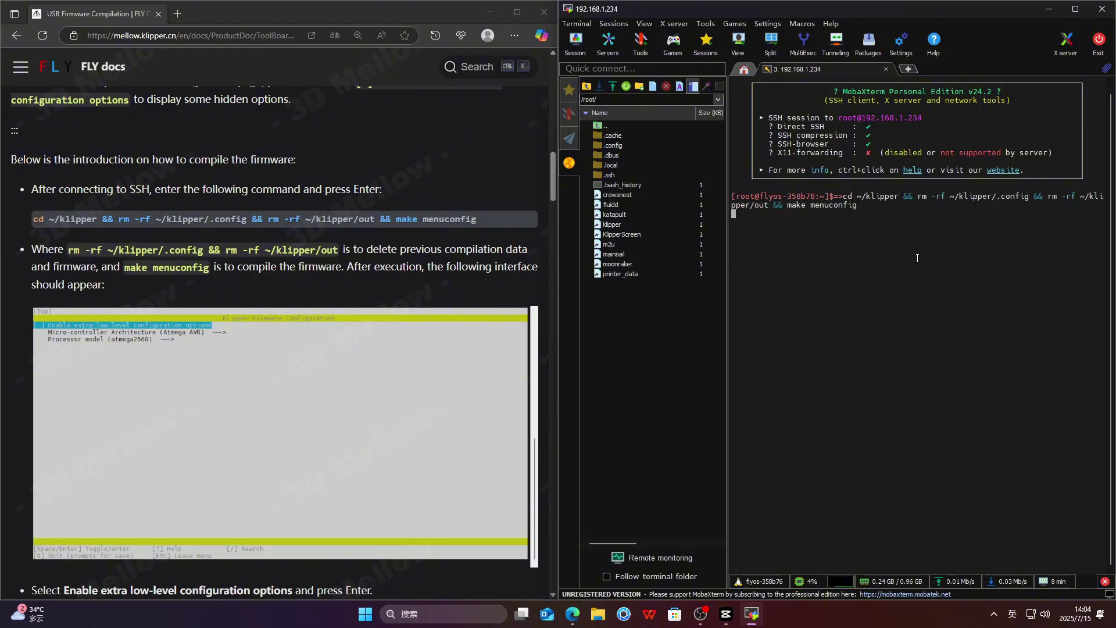
pyautogui.scroll(-1, 110, 302)
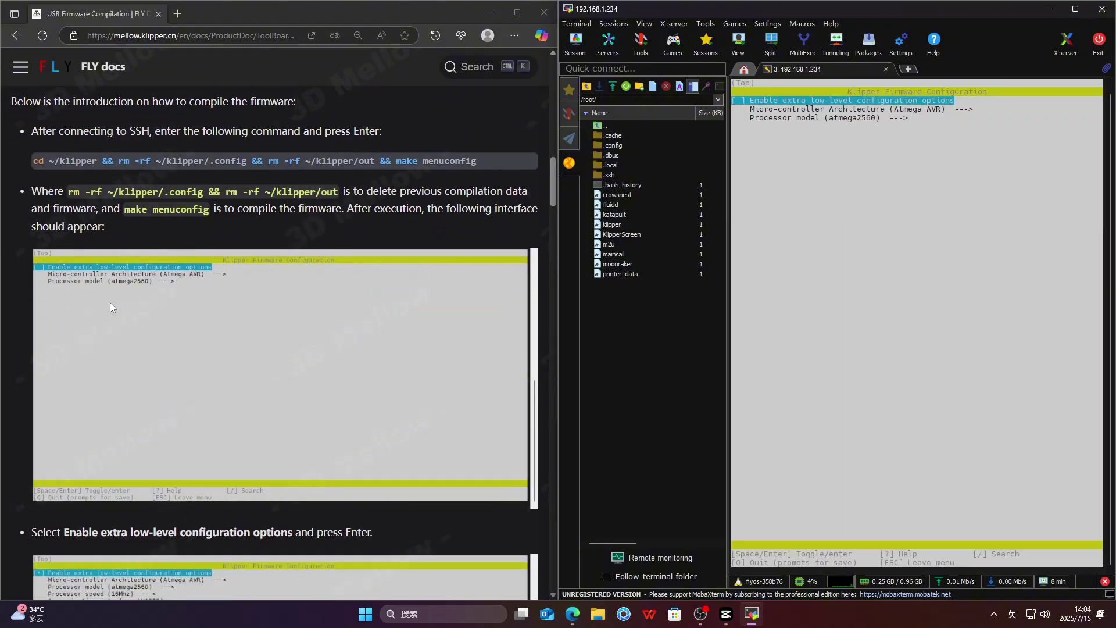
pyautogui.scroll(-1, 430, 300)
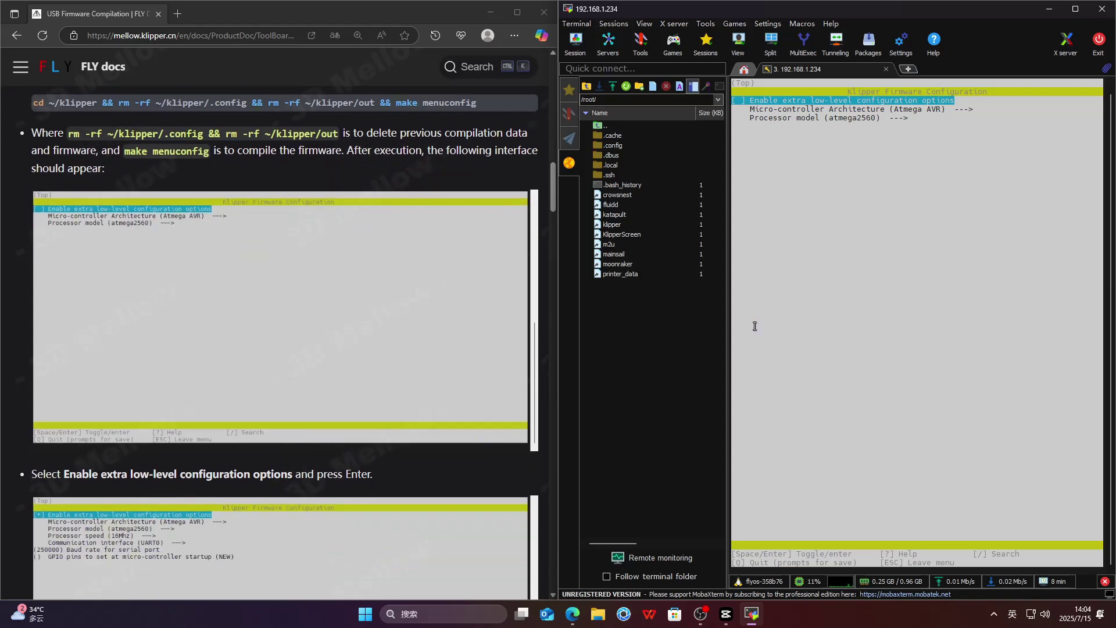
pyautogui.press('Return')
pyautogui.scroll(-4, 270, 323)
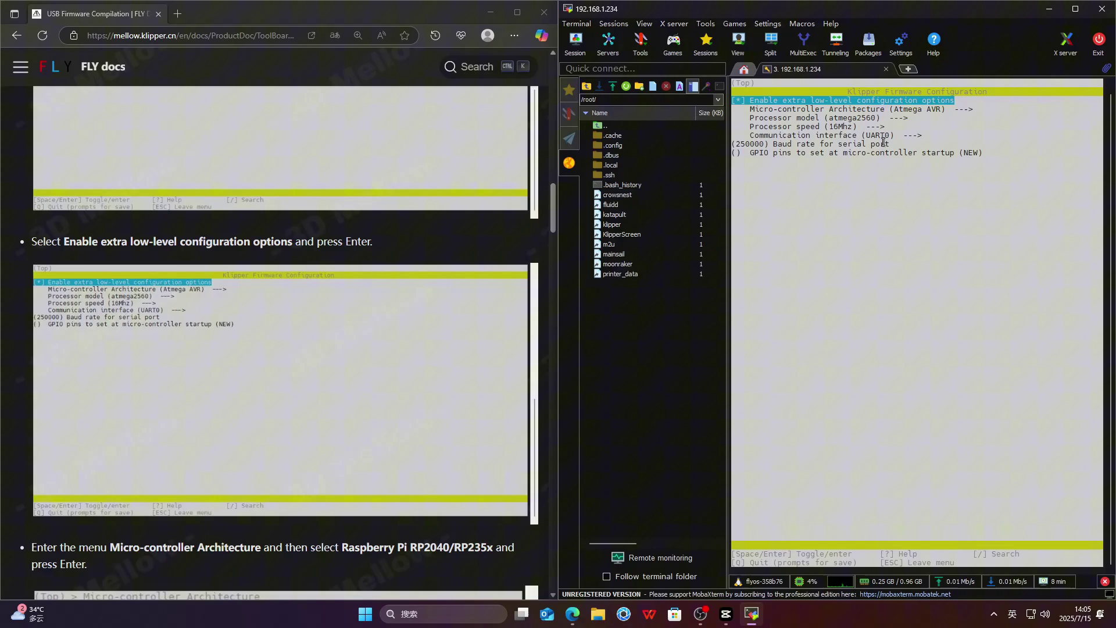
# - Set the micro-controller architecture to Raspberry Pi RP2040/RP235x
pyautogui.press('Down')
pyautogui.scroll(-6, 108, 194)
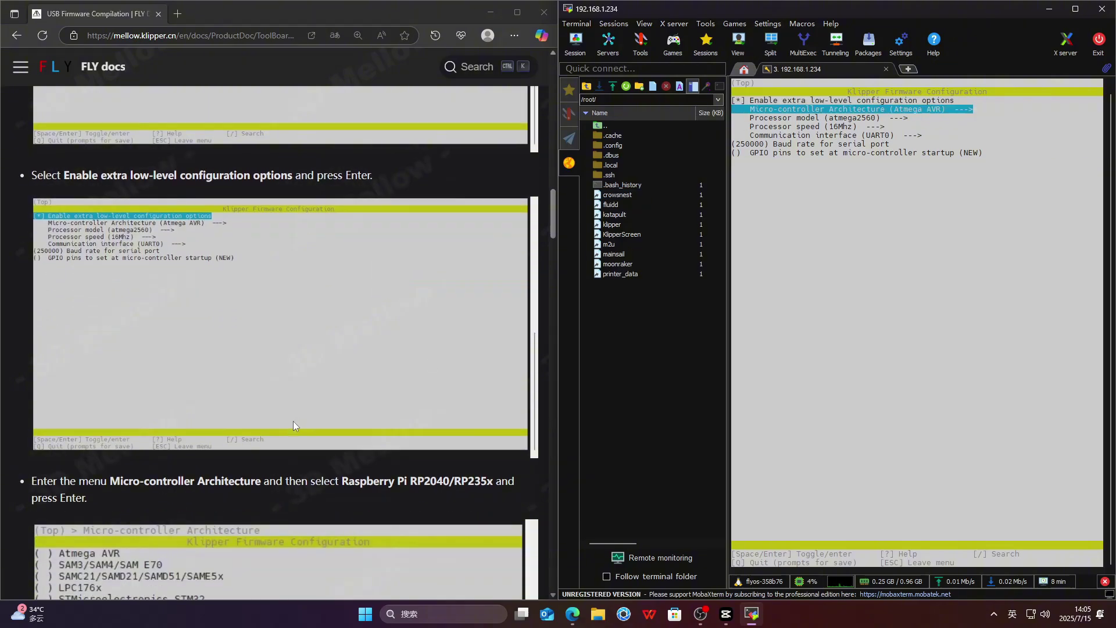
pyautogui.moveTo(33, 198); pyautogui.dragTo(493, 199)
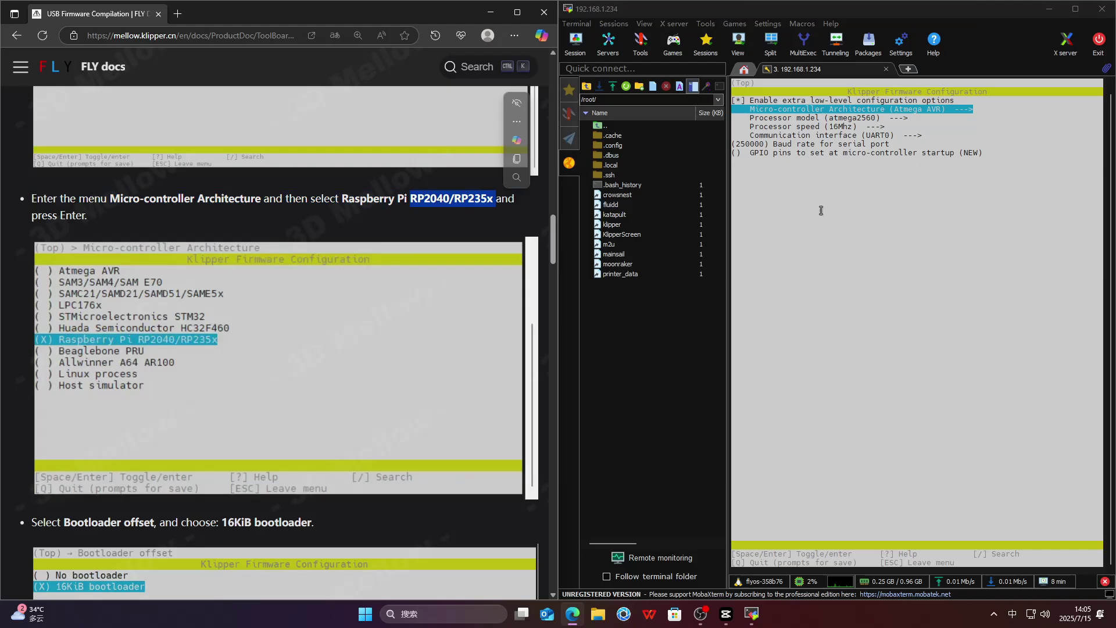
pyautogui.click(911, 207)
pyautogui.press('Return')
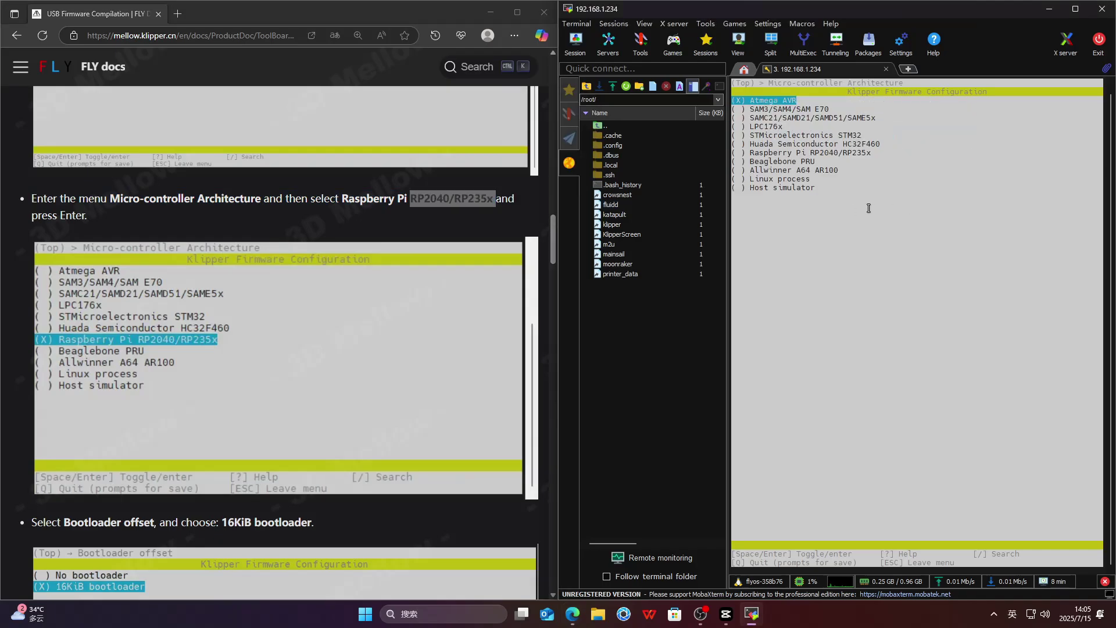
pyautogui.press('Down')
pyautogui.press('Down')
pyautogui.press('Down')
pyautogui.press('Down')
pyautogui.press('Down')
pyautogui.press('Down')
pyautogui.press('Return')
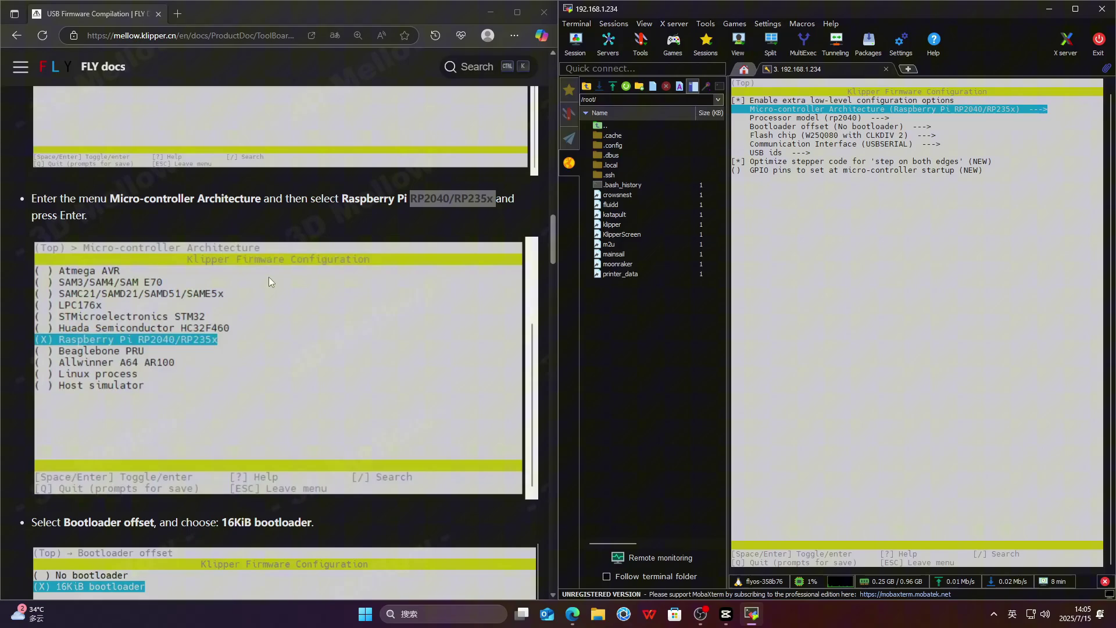
# - Set the bootloader offset to 16KiB bootloader, matching the docs screenshot
pyautogui.click(269, 282)
pyautogui.scroll(-4, 222, 302)
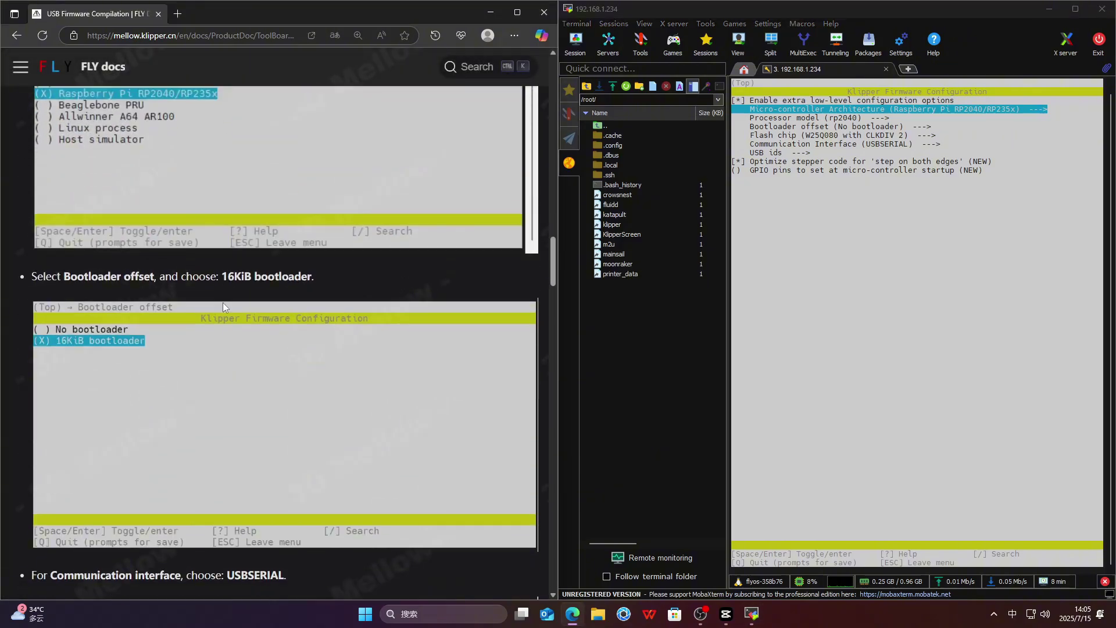
pyautogui.scroll(-1, 222, 302)
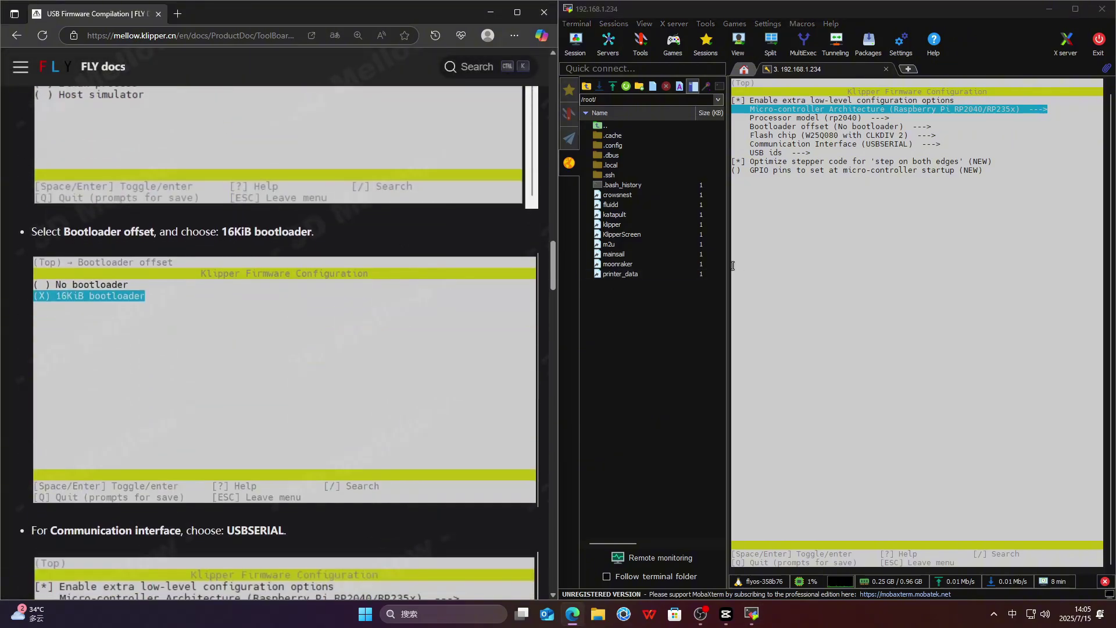
pyautogui.click(810, 131)
pyautogui.press('Down')
pyautogui.press('Down')
pyautogui.press('Return')
pyautogui.press('Down')
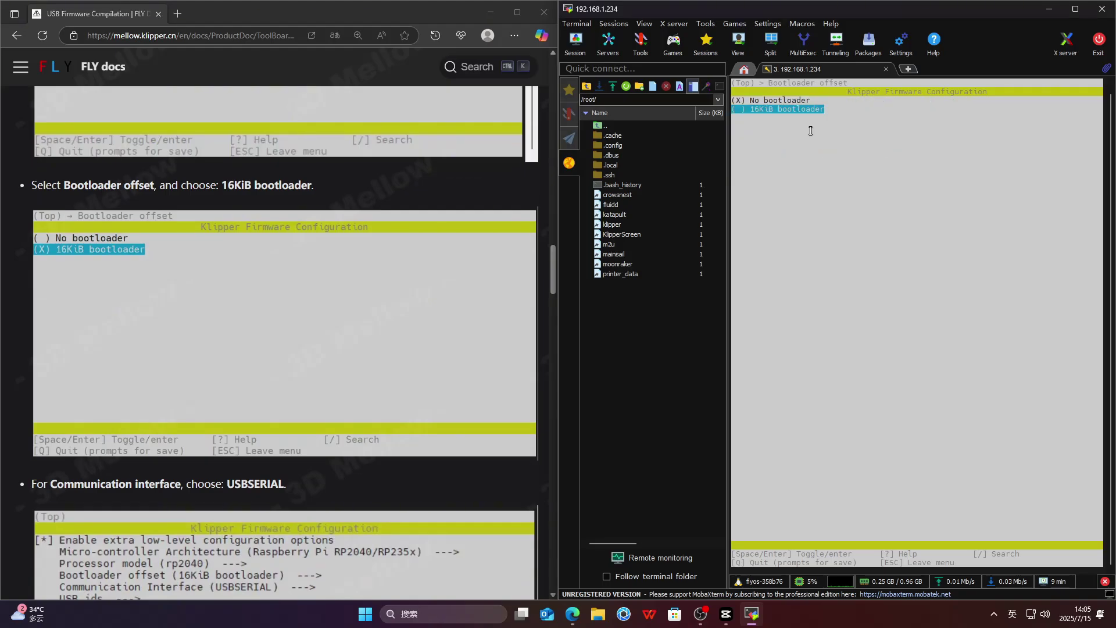
pyautogui.press('Return')
# - Save the firmware configuration and copy the make -j4 command from the docs
pyautogui.scroll(-5, 232, 480)
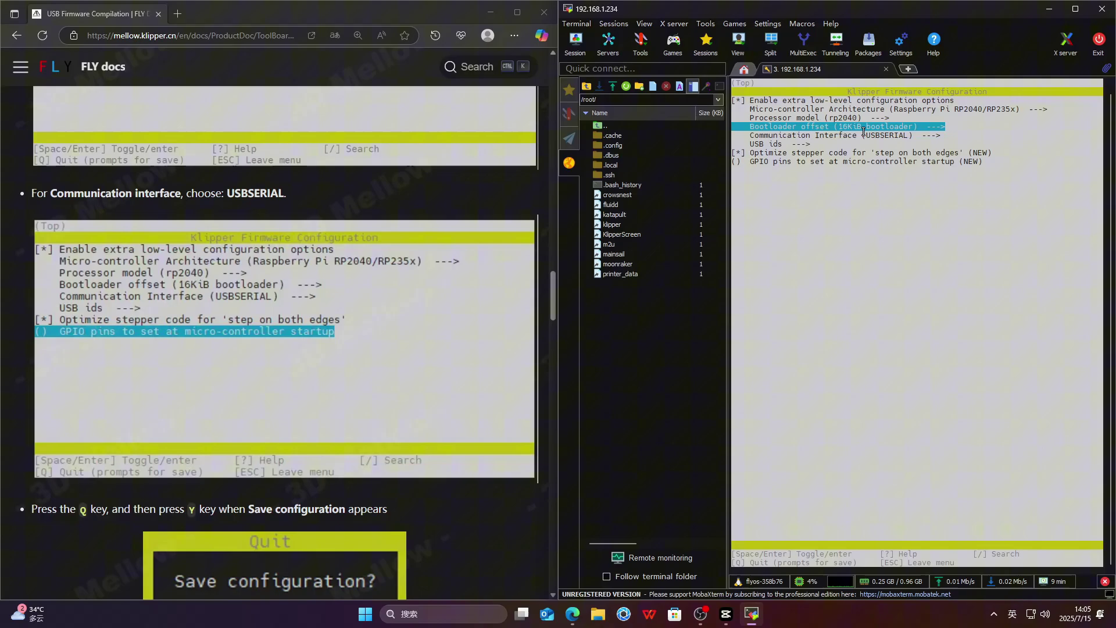
pyautogui.scroll(-4, 322, 263)
pyautogui.press('q')
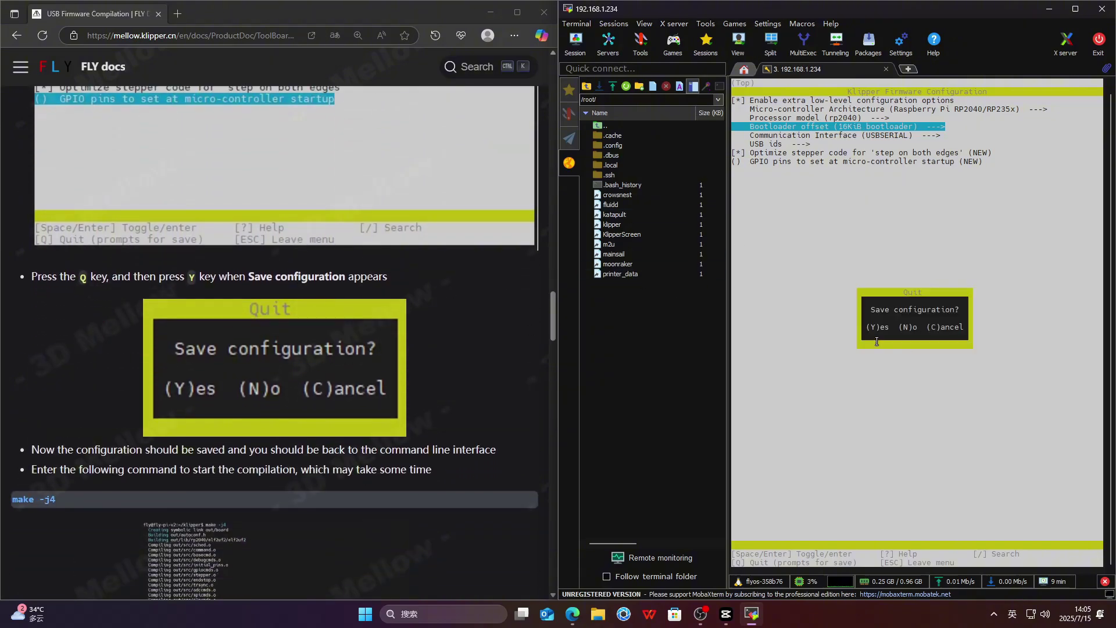
pyautogui.press('y')
pyautogui.scroll(-2, 120, 347)
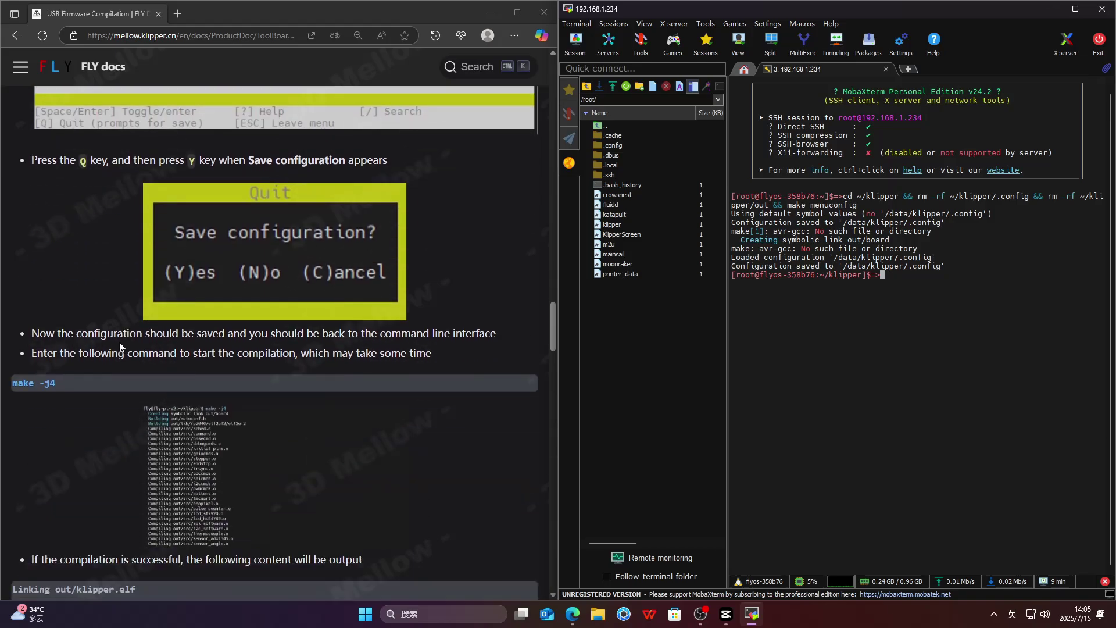
pyautogui.click(521, 378)
pyautogui.rightClick(891, 273)
# - Run make -j4 to compile the RP2040 firmware into out/klipper.bin
pyautogui.click(935, 325)
pyautogui.press('Return')
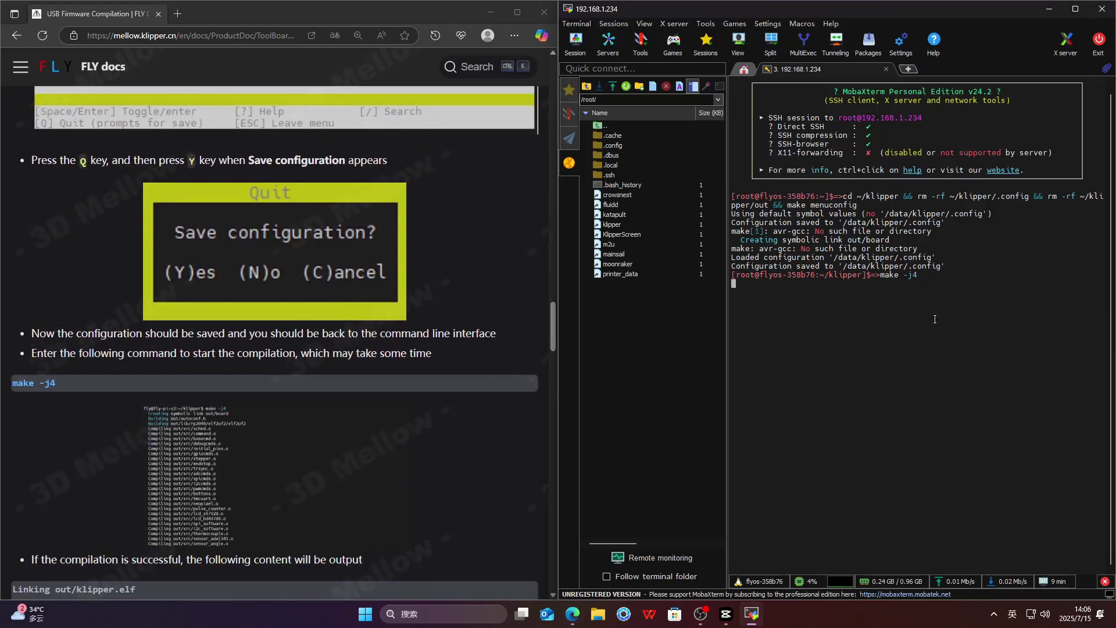
pyautogui.scroll(-4, 496, 375)
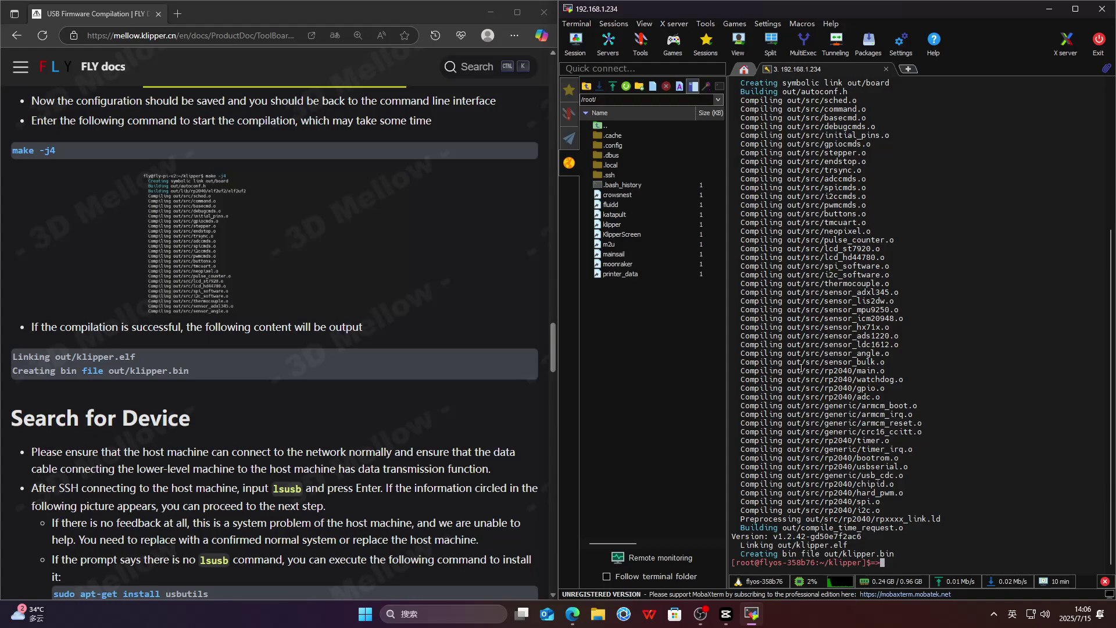
# - Run lsusb in the terminal and look through the listed USB devices
pyautogui.scroll(-4, 286, 256)
pyautogui.moveTo(274, 255); pyautogui.dragTo(285, 254)
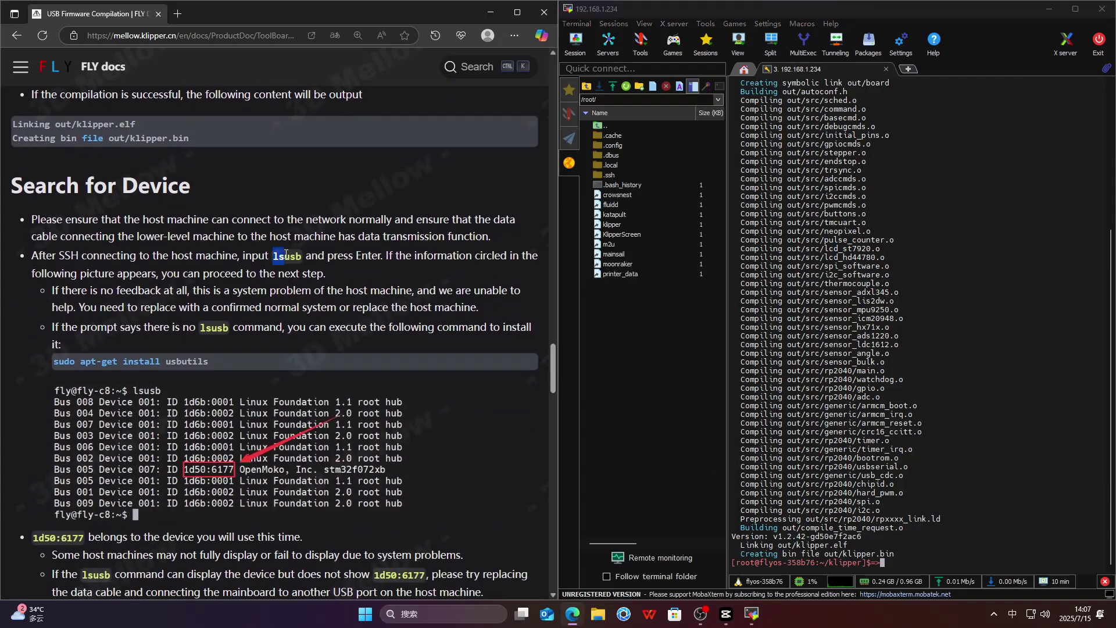
pyautogui.click(842, 564)
pyautogui.write('lsusb')
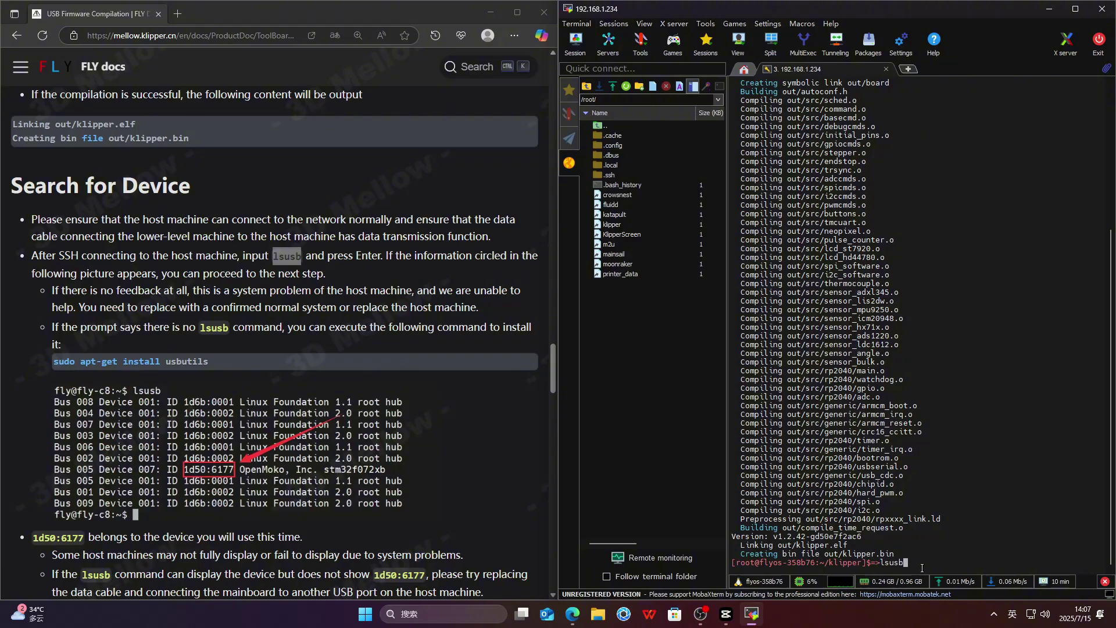
pyautogui.press('Return')
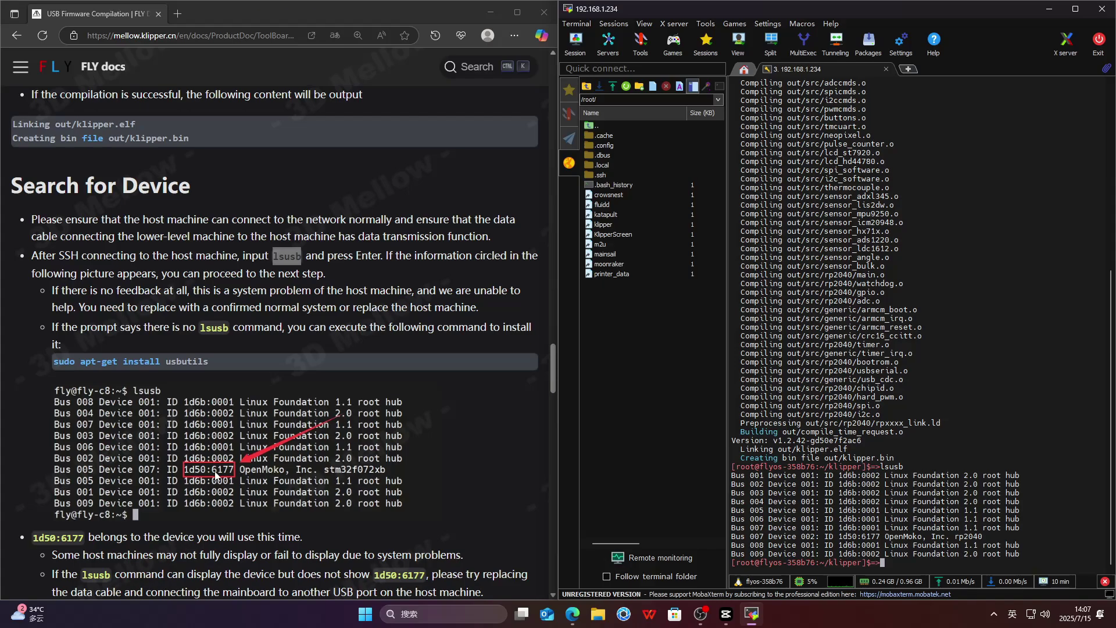
pyautogui.scroll(-3, 297, 446)
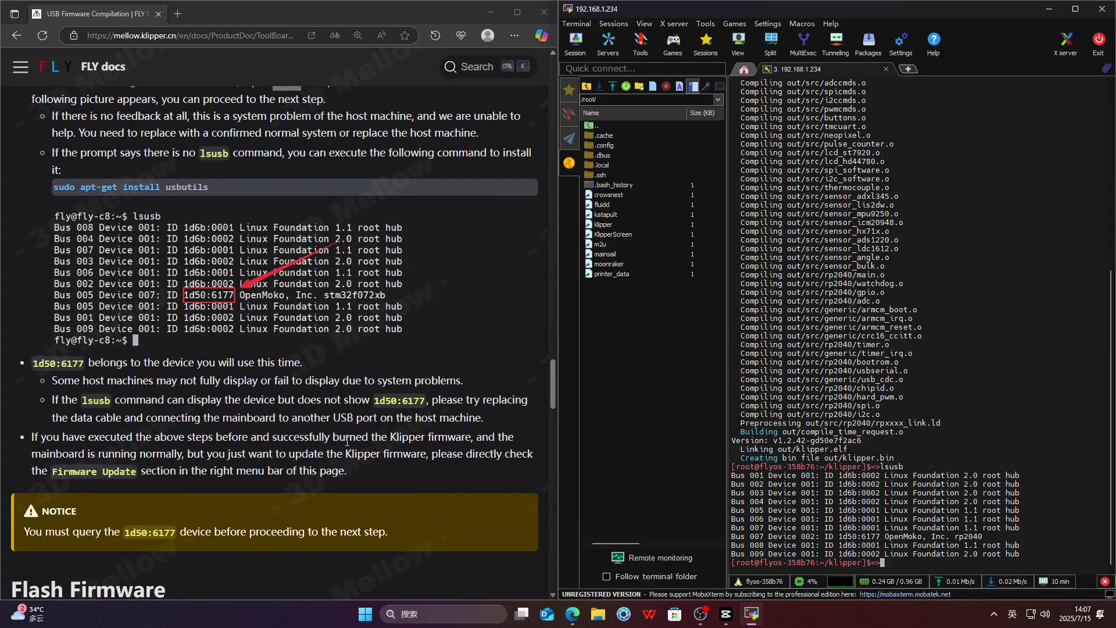
pyautogui.scroll(-1, 347, 441)
pyautogui.scroll(1, 347, 442)
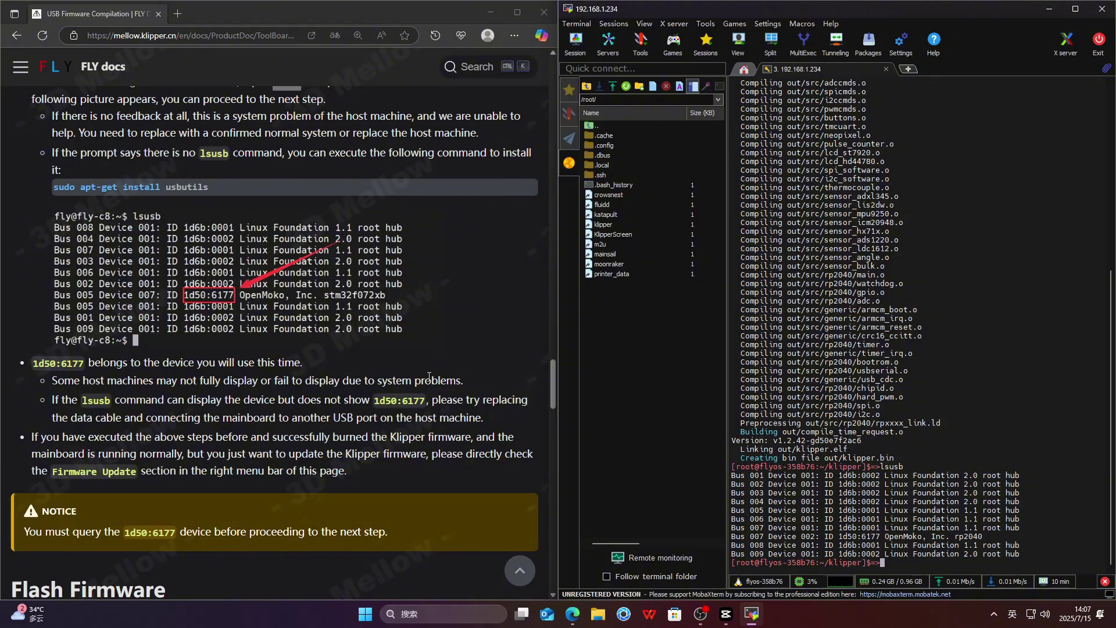
pyautogui.scroll(-2, 429, 377)
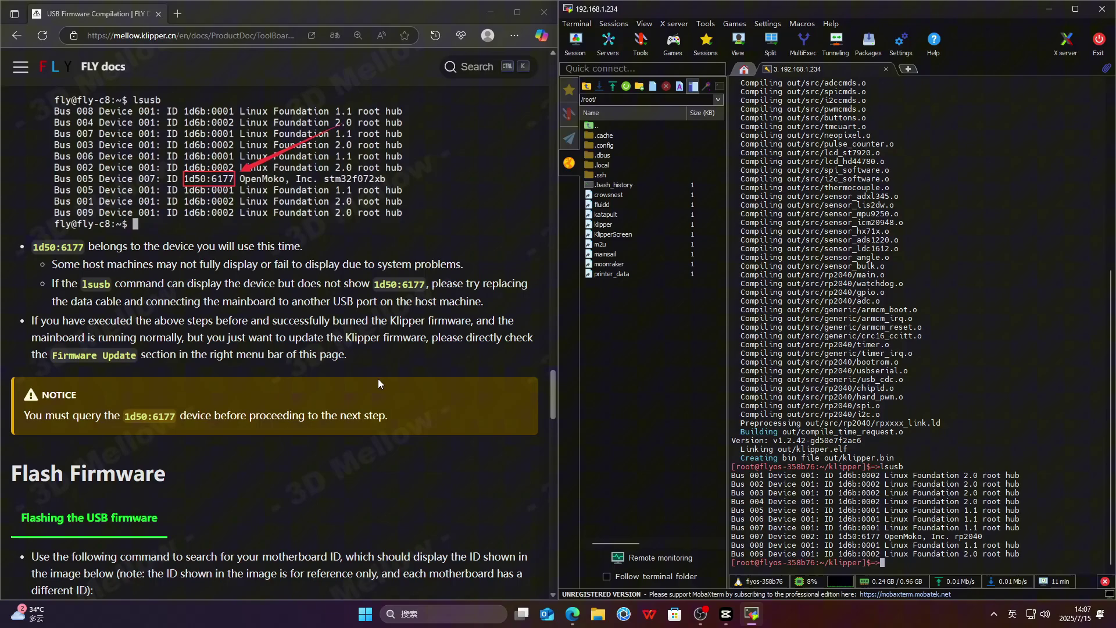
pyautogui.scroll(-5, 378, 378)
# - Run lsusb again and confirm the 1d50:6177 OpenMoko rp2040 device on Bus 007
pyautogui.click(486, 337)
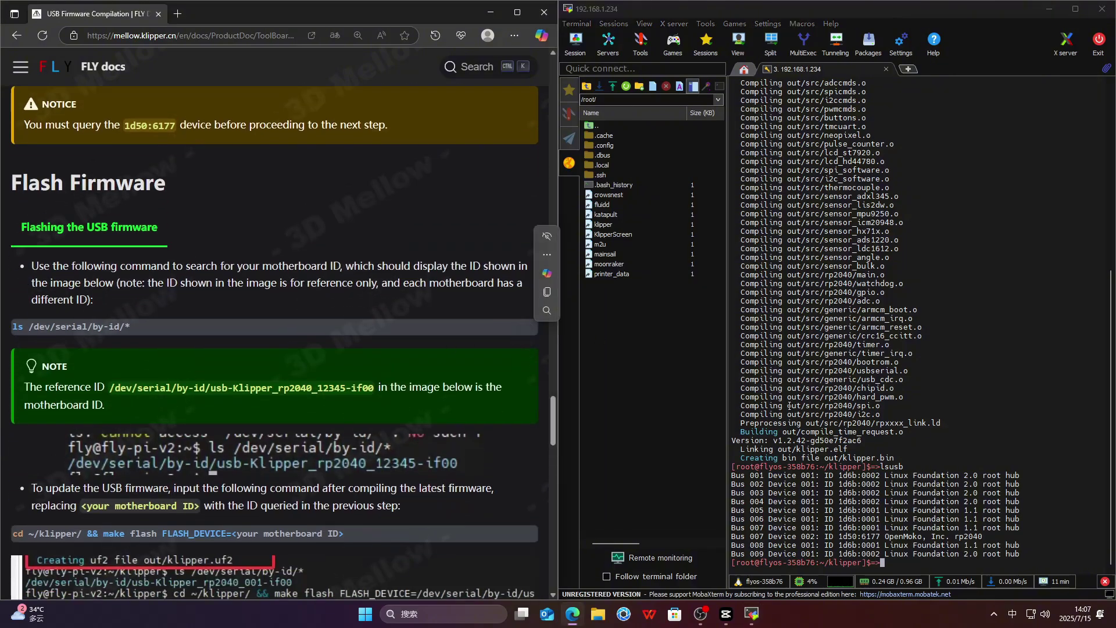
pyautogui.rightClick(897, 562)
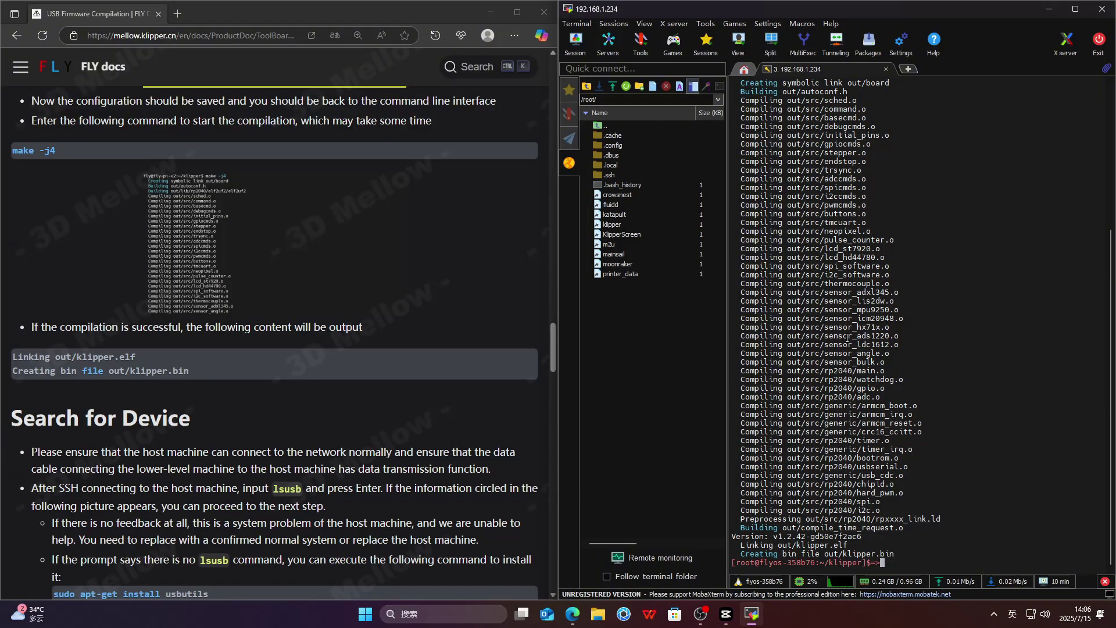
pyautogui.scroll(-4, 344, 449)
pyautogui.doubleClick(275, 257)
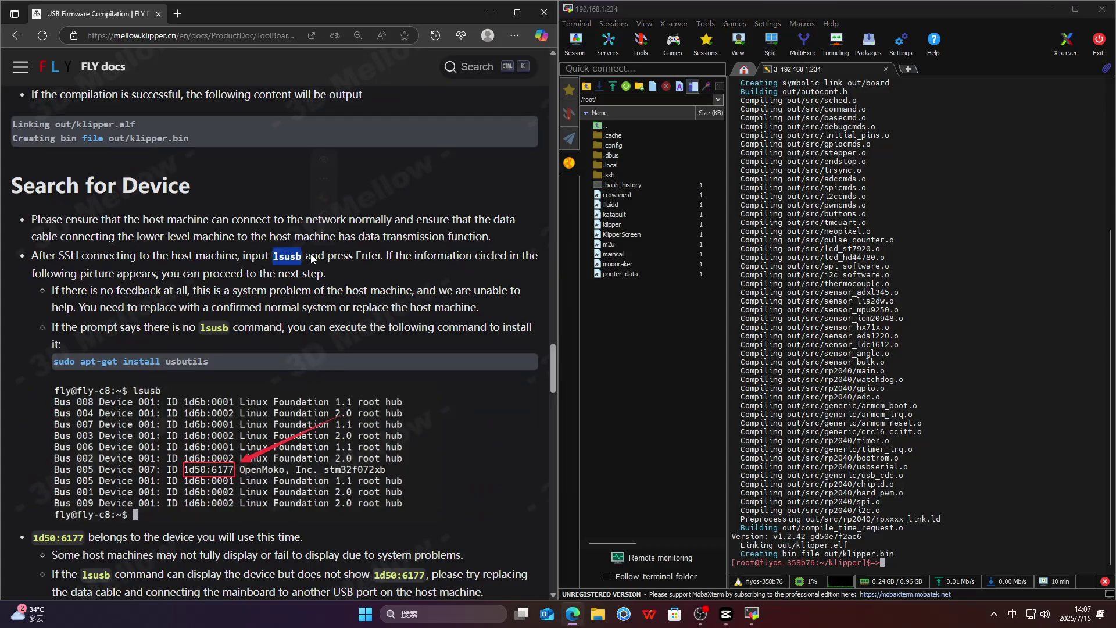
pyautogui.click(921, 568)
pyautogui.write('lsusb')
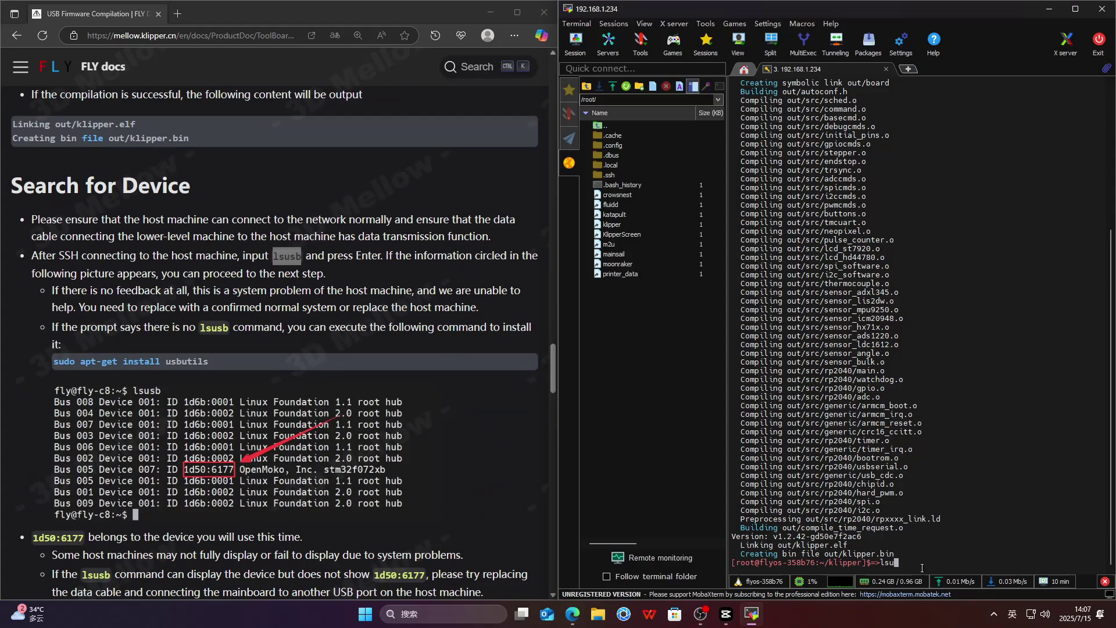
pyautogui.press('Return')
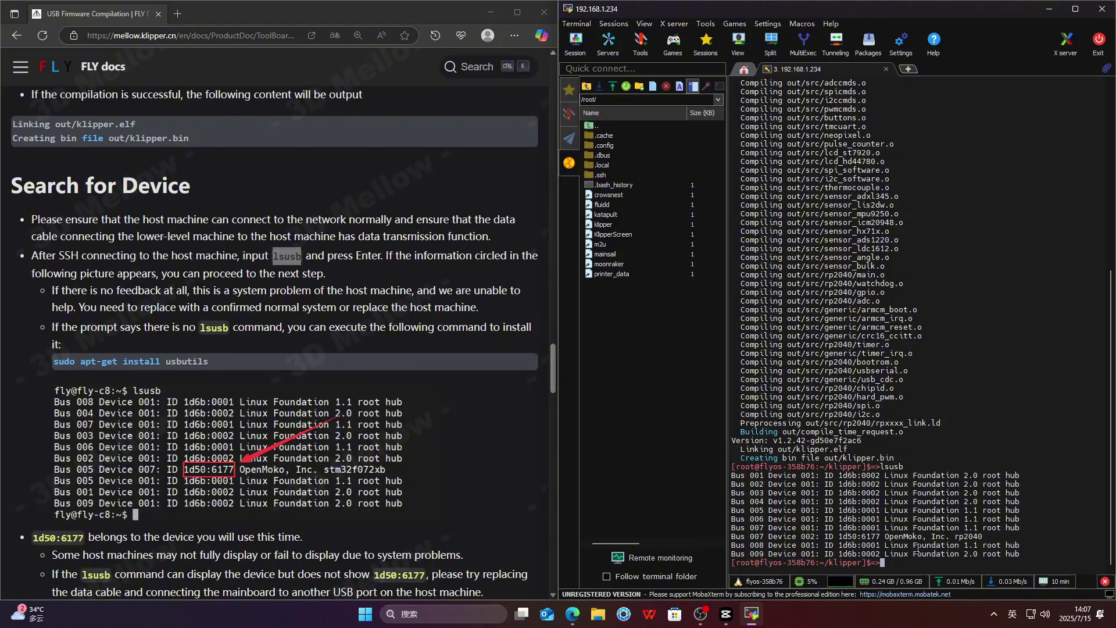
pyautogui.scroll(-3, 297, 446)
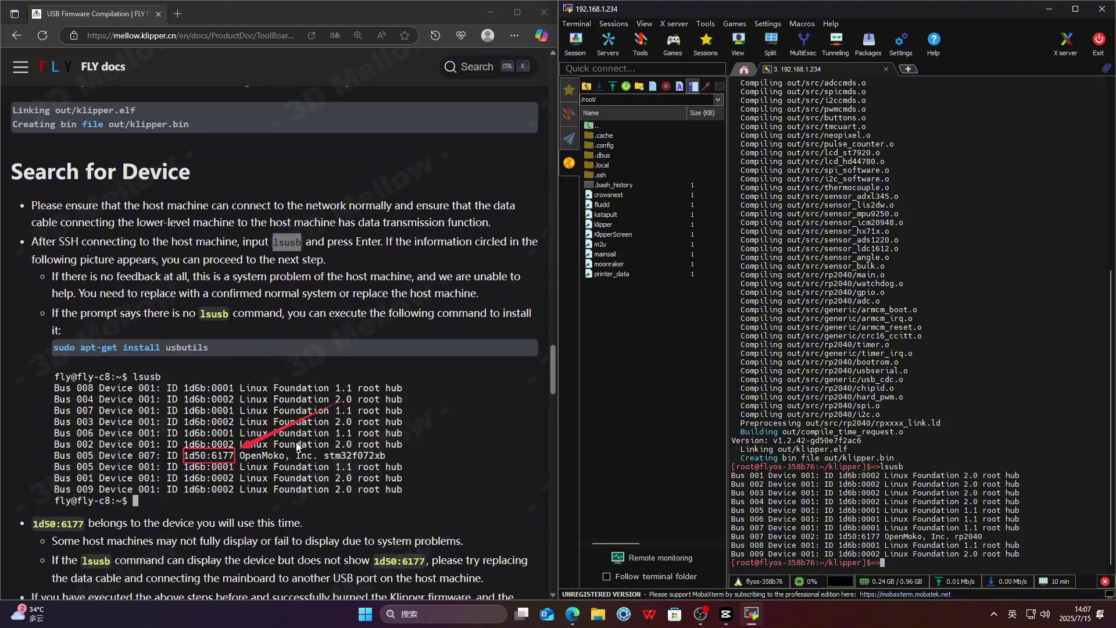
pyautogui.scroll(-1, 331, 441)
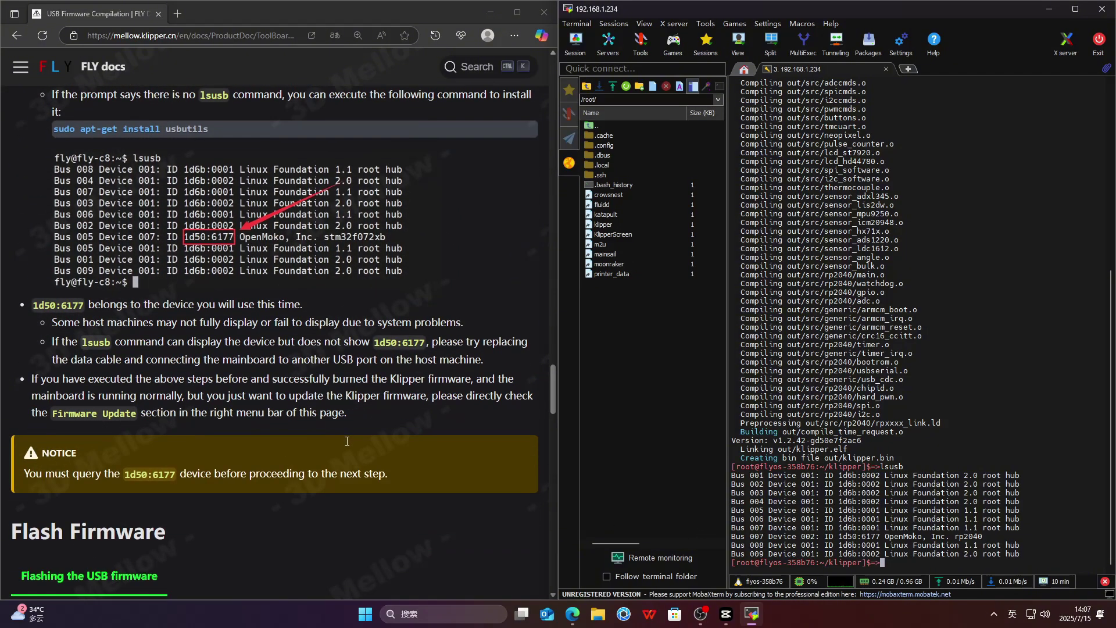
pyautogui.scroll(1, 347, 442)
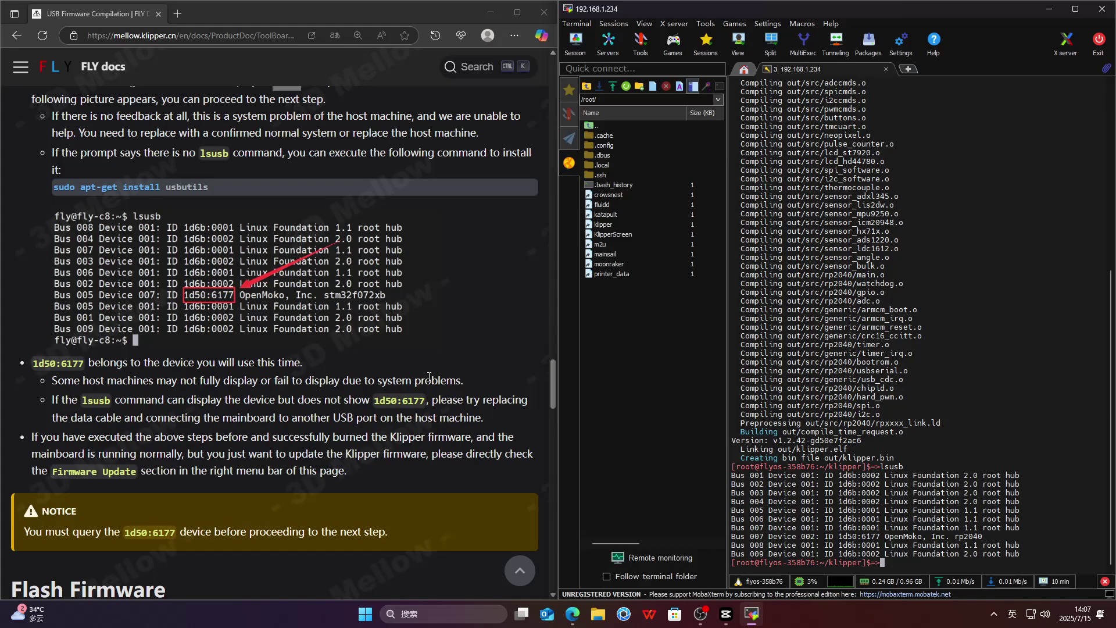
pyautogui.scroll(-2, 429, 377)
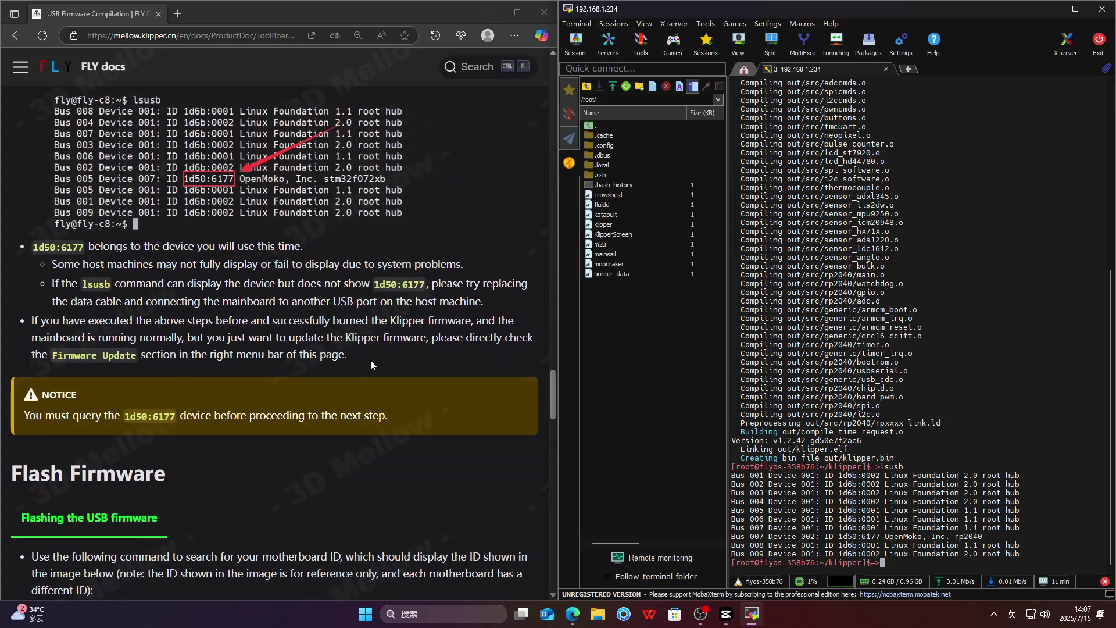
pyautogui.scroll(-5, 374, 369)
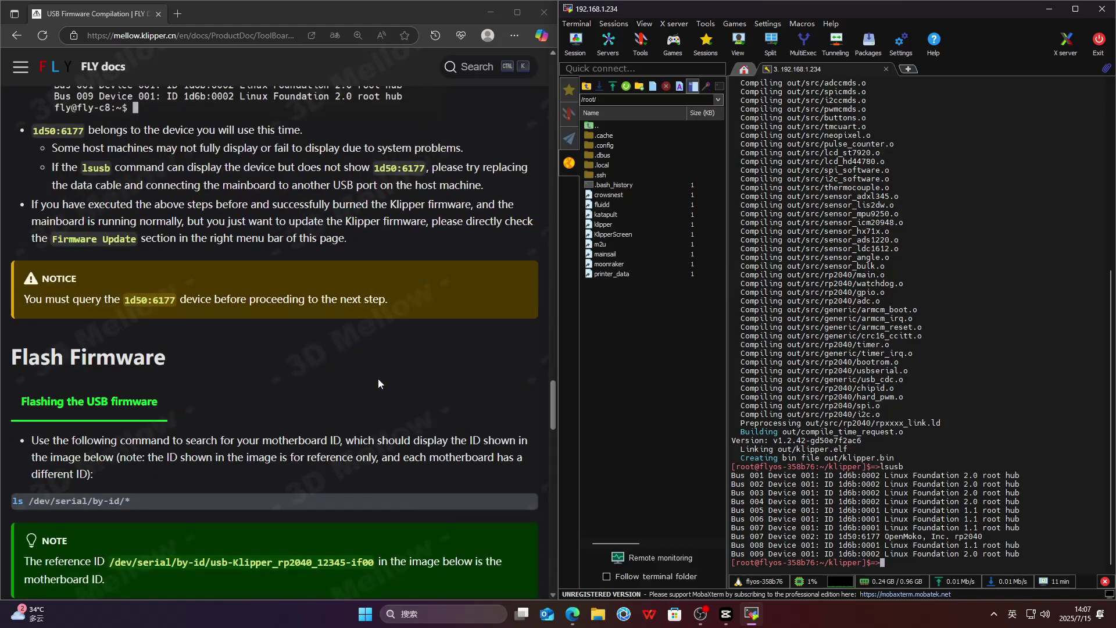
# - List serial devices with ls /dev/serial/by-id/* to find the katapult rp2040 path
pyautogui.click(524, 326)
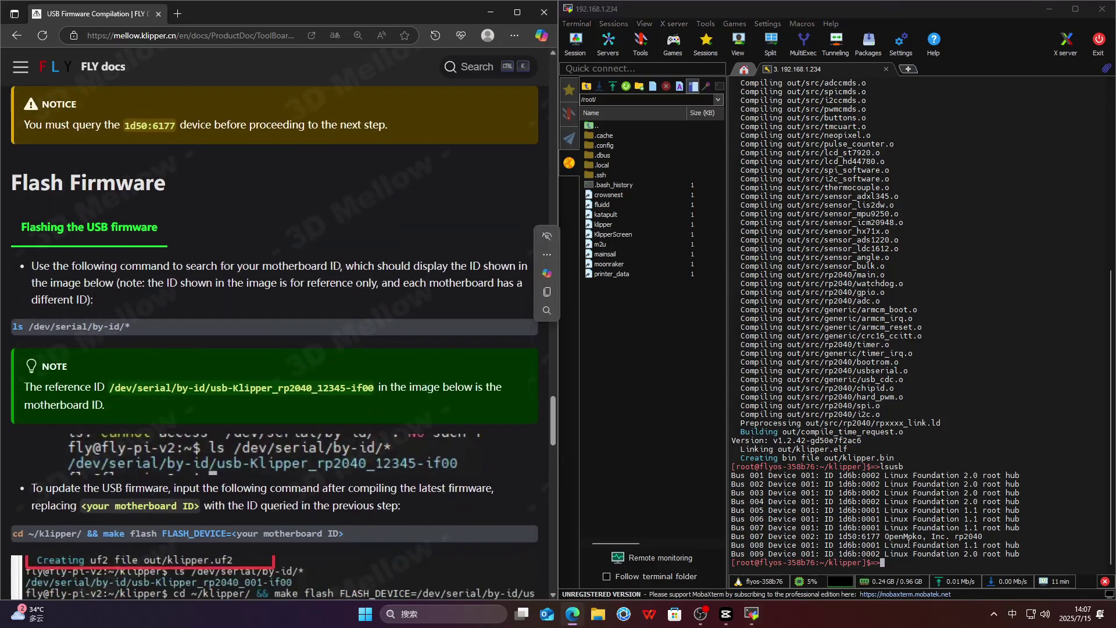
pyautogui.rightClick(897, 298)
pyautogui.click(928, 344)
pyautogui.press('Return')
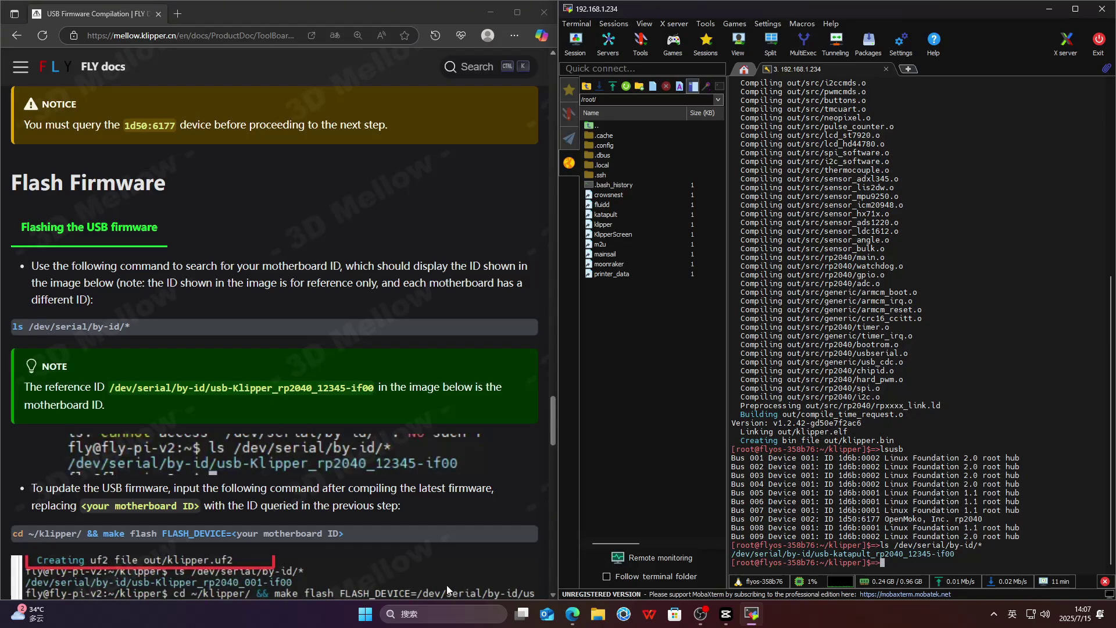
pyautogui.scroll(-2, 447, 584)
pyautogui.moveTo(231, 418); pyautogui.dragTo(6, 419)
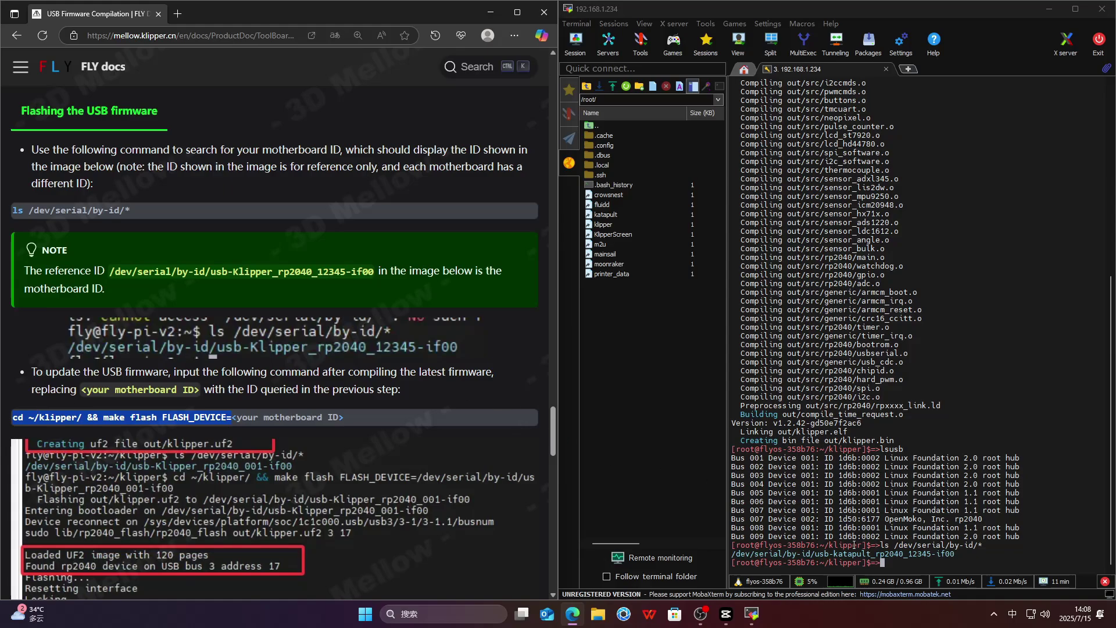
# - Flash klipper.bin using make flash FLASH_DEVICE= with the usb-katapult_rp2040_12345-if00 path
pyautogui.rightClick(892, 562)
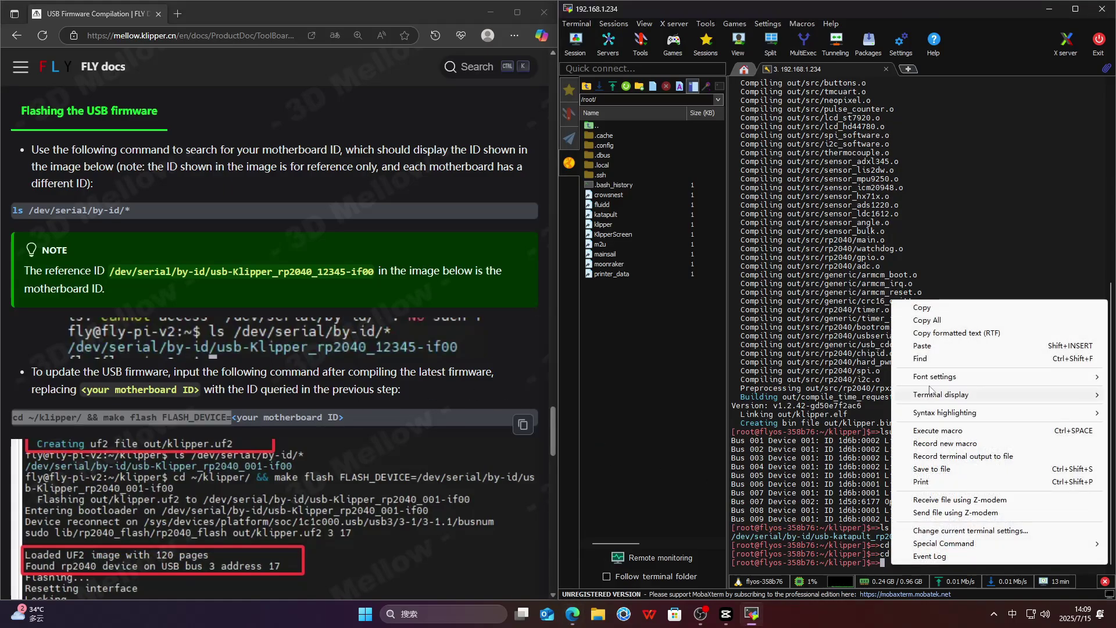
pyautogui.click(922, 345)
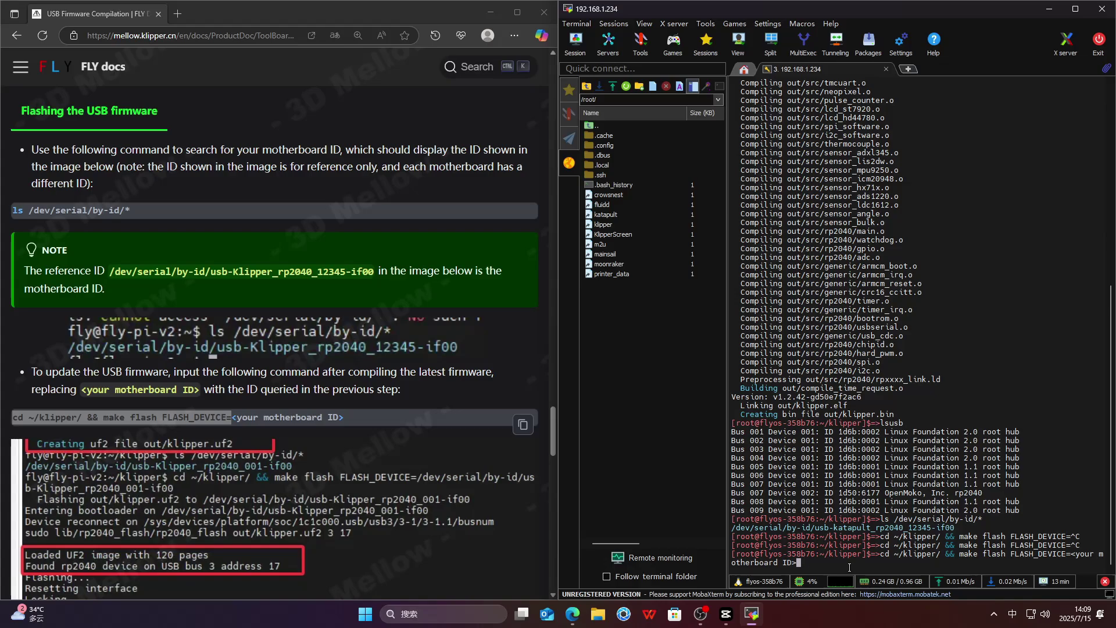
pyautogui.press('BackSpace')
pyautogui.press('BackSpace')
pyautogui.press('BackSpace')
pyautogui.press('BackSpace')
pyautogui.press('BackSpace')
pyautogui.press('BackSpace')
pyautogui.press('BackSpace')
pyautogui.press('BackSpace')
pyautogui.press('BackSpace')
pyautogui.press('BackSpace')
pyautogui.press('BackSpace')
pyautogui.press('BackSpace')
pyautogui.press('BackSpace')
pyautogui.press('BackSpace')
pyautogui.press('BackSpace')
pyautogui.press('BackSpace')
pyautogui.press('BackSpace')
pyautogui.press('BackSpace')
pyautogui.press('BackSpace')
pyautogui.press('BackSpace')
pyautogui.press('BackSpace')
pyautogui.moveTo(975, 526); pyautogui.dragTo(733, 527)
pyautogui.rightClick(745, 527)
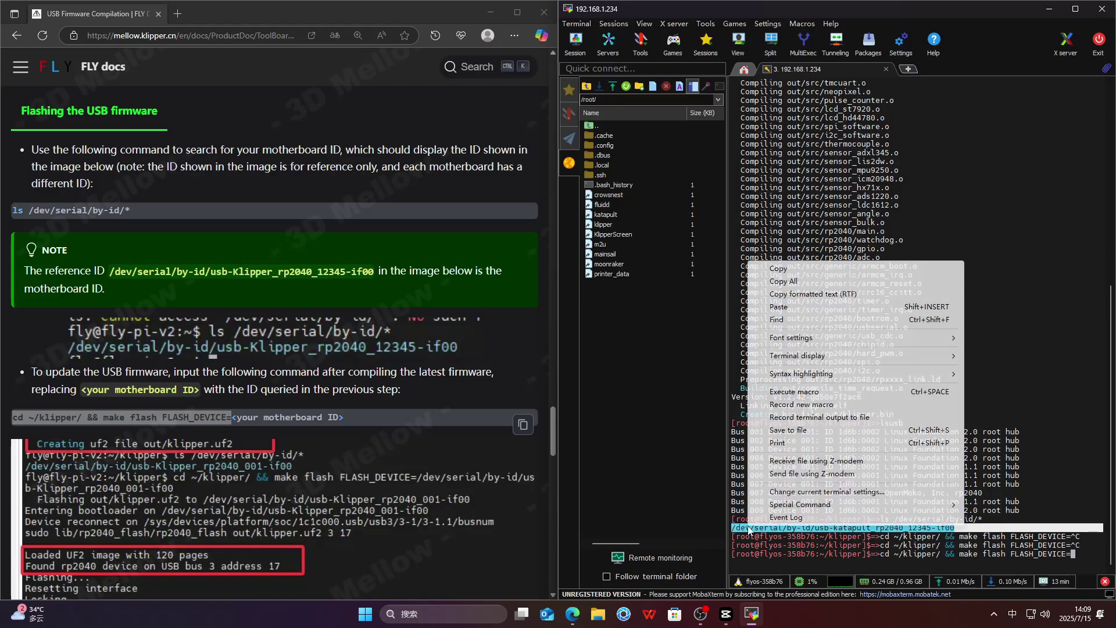
pyautogui.click(778, 267)
pyautogui.rightClick(900, 292)
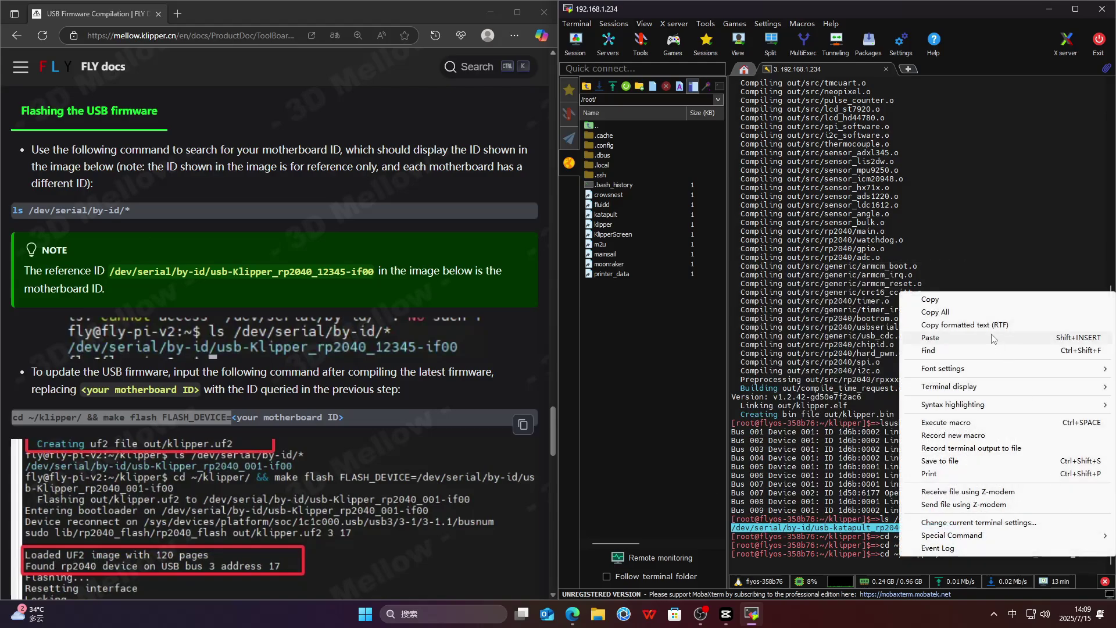
pyautogui.click(914, 337)
pyautogui.click(780, 375)
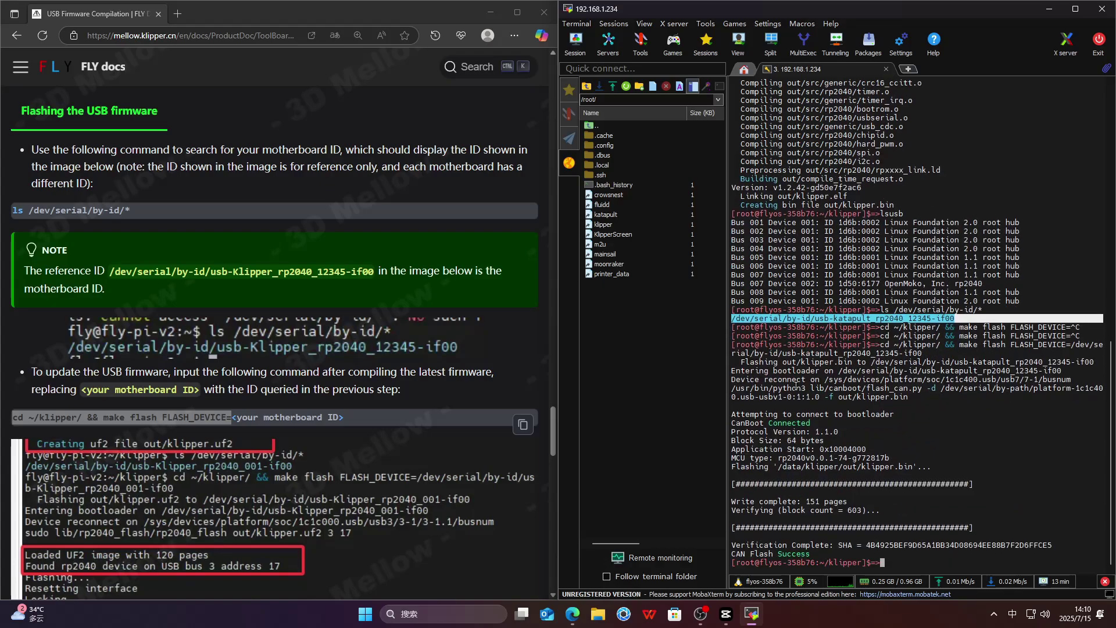
pyautogui.scroll(-5, 349, 423)
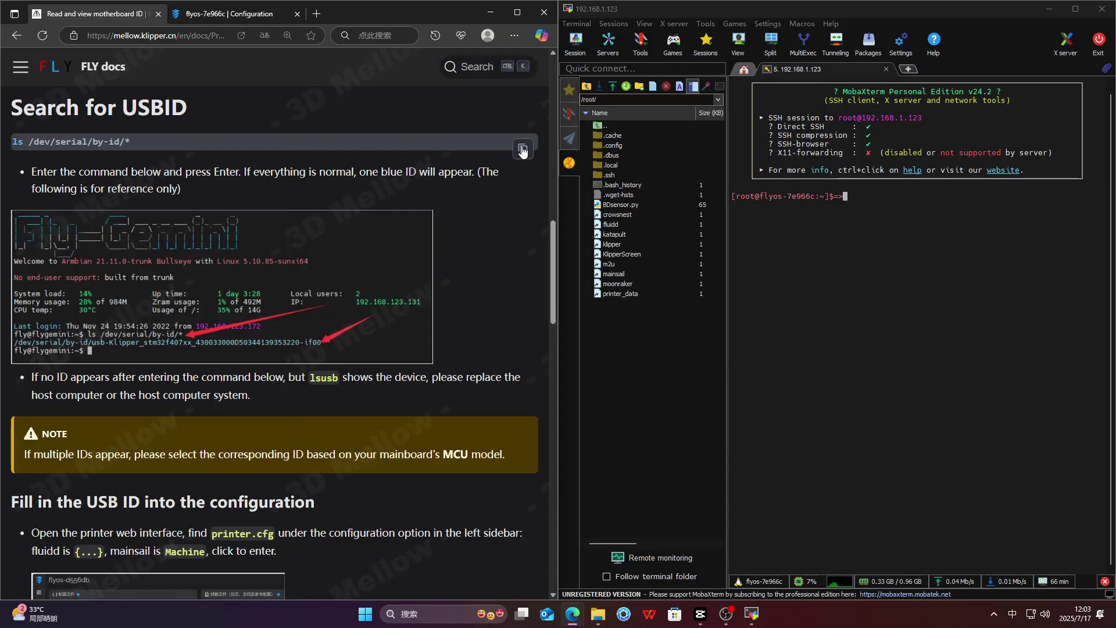
# - Run ls /dev/serial/by-id/* on 192.168.1.123 and select the rp2040 Klipper serial path
pyautogui.click(522, 150)
pyautogui.rightClick(866, 201)
pyautogui.click(913, 250)
pyautogui.press('Return')
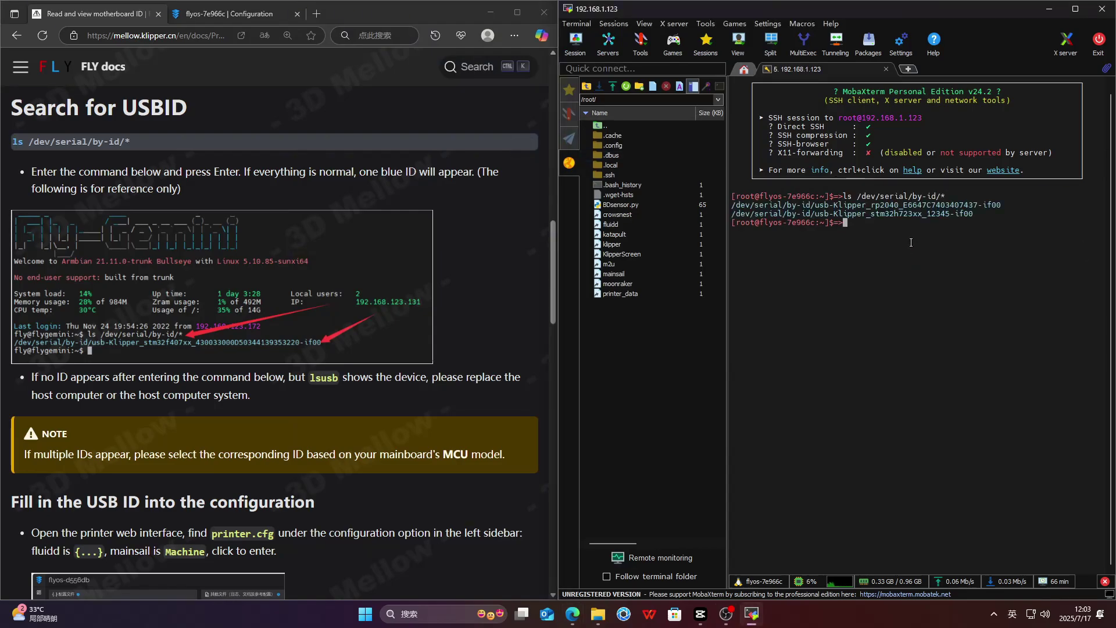
pyautogui.moveTo(732, 204); pyautogui.dragTo(1103, 205)
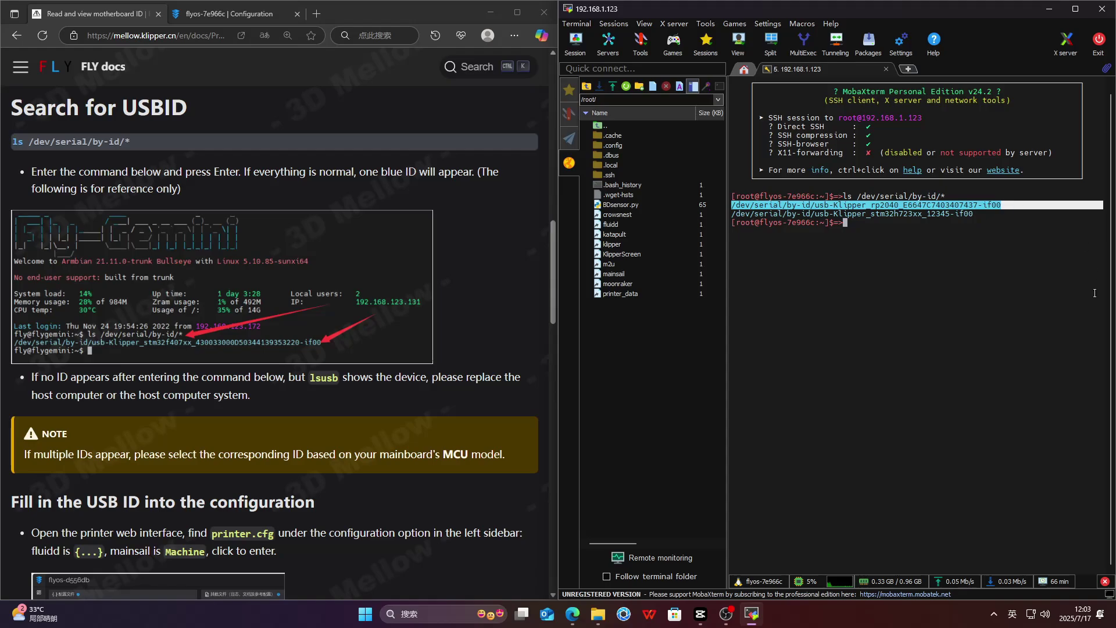
# - Paste the ADXL345 reference configuration from FLY docs at the top of printer.cfg
pyautogui.click(236, 13)
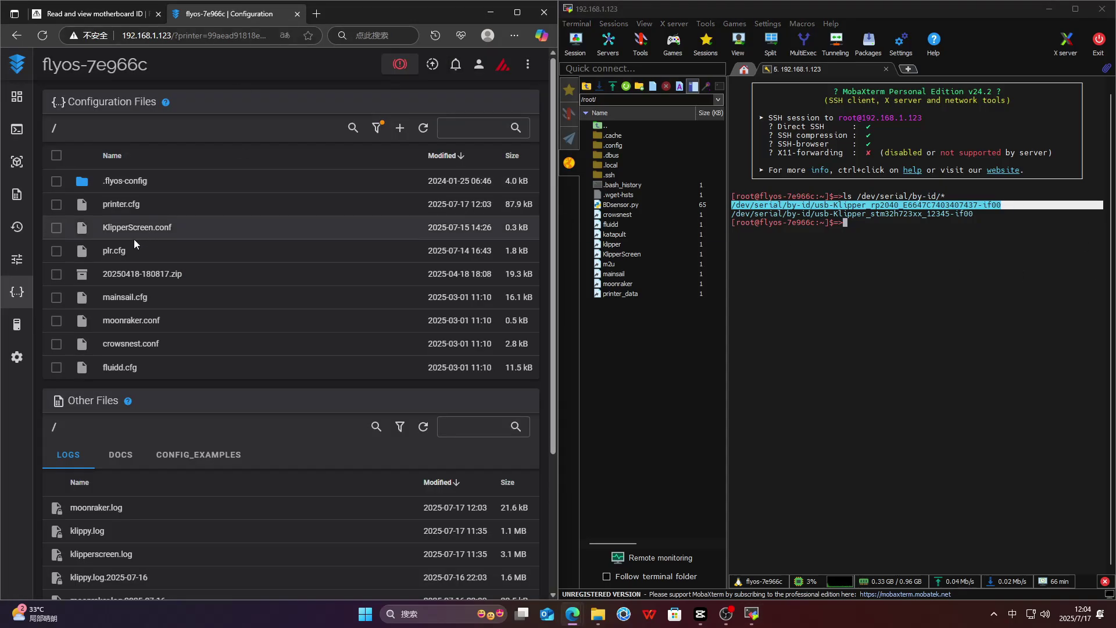
pyautogui.click(121, 205)
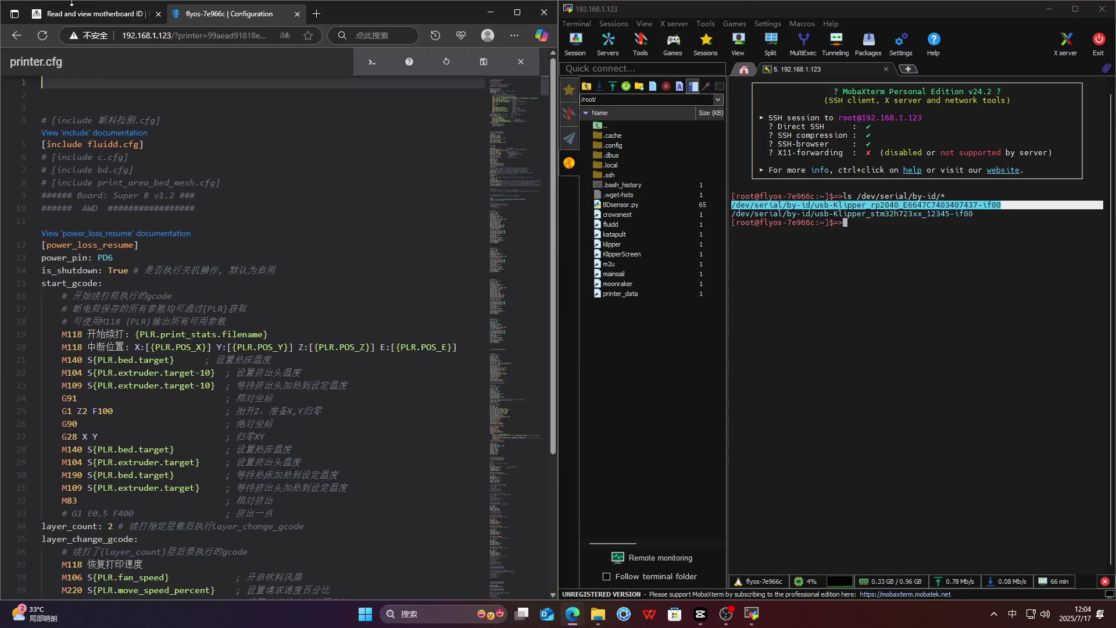
pyautogui.click(73, 16)
pyautogui.click(21, 69)
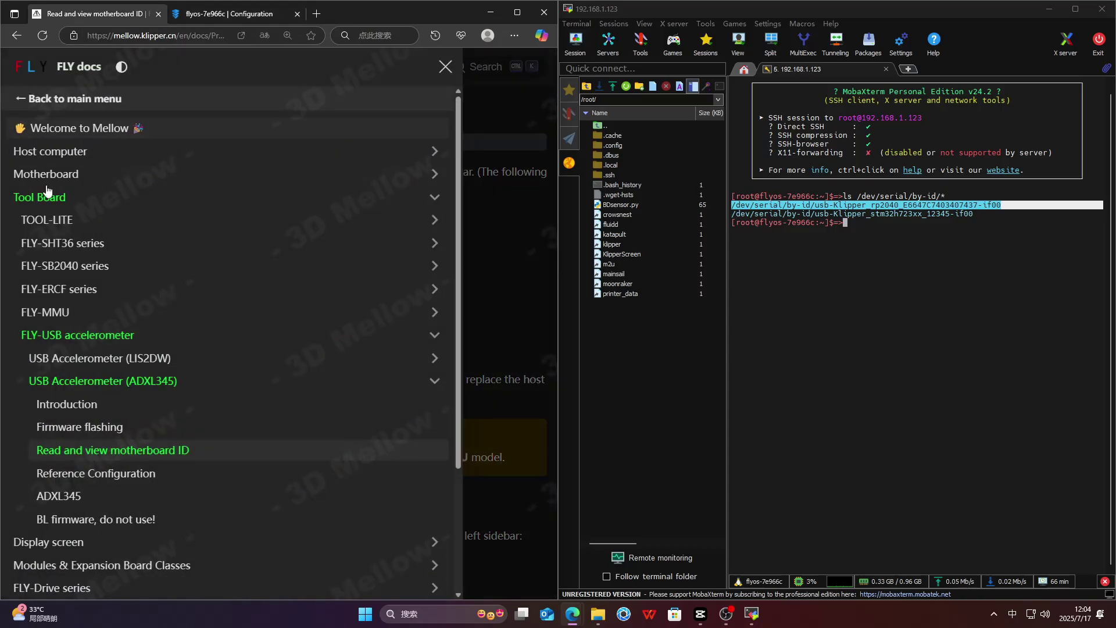
pyautogui.click(78, 478)
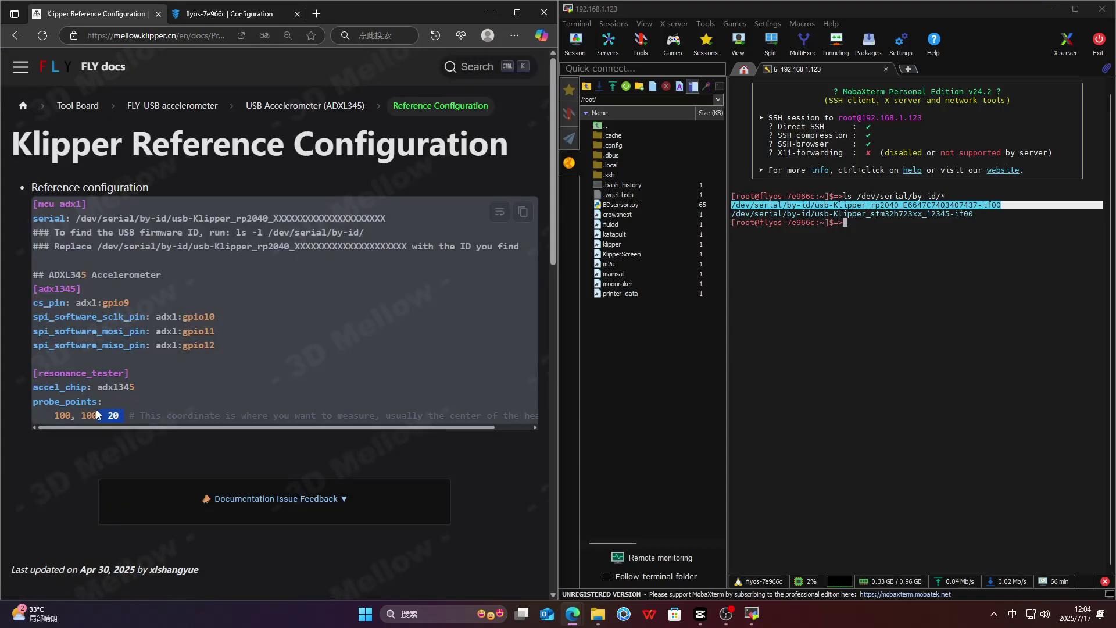
pyautogui.moveTo(96, 413); pyautogui.dragTo(31, 204)
pyautogui.rightClick(61, 222)
pyautogui.click(87, 229)
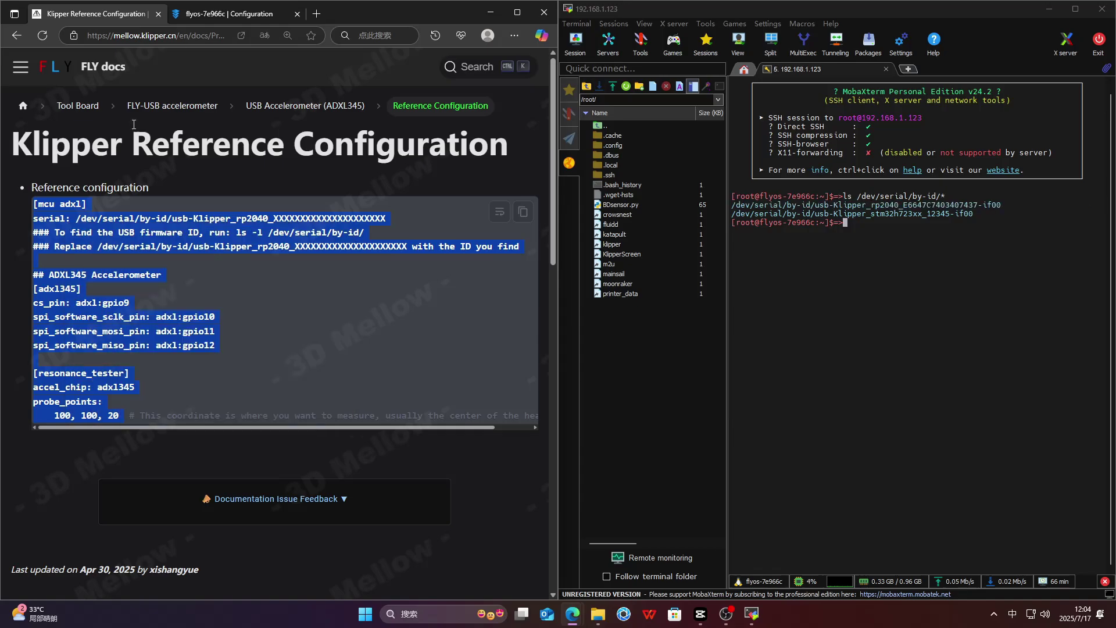
pyautogui.click(209, 13)
pyautogui.hotkey('ctrl', 'v')
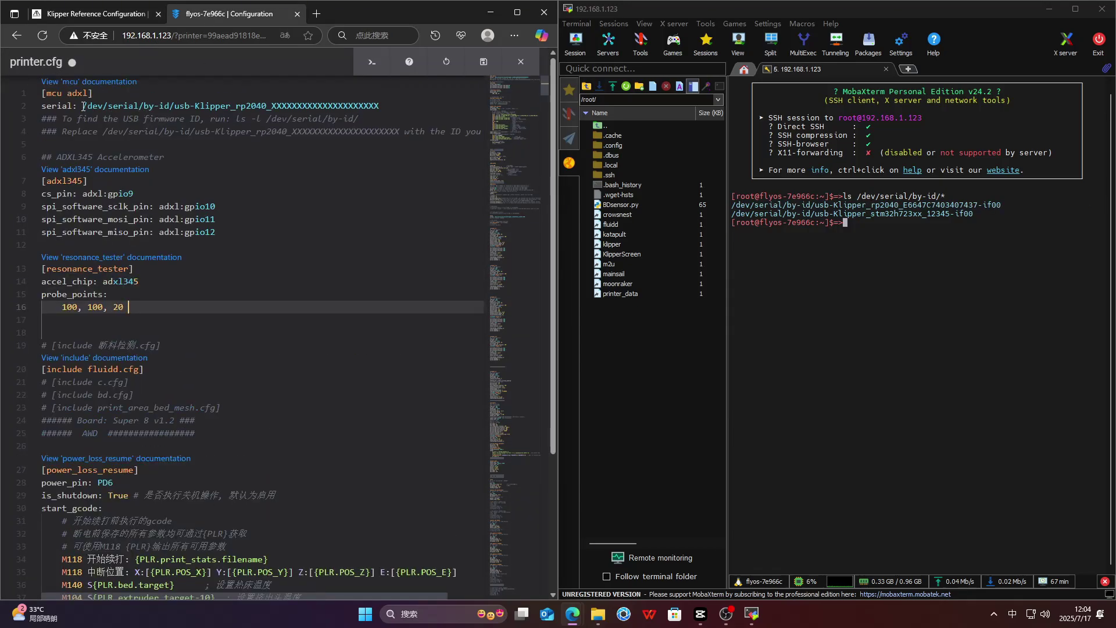
# - Replace the placeholder serial path on line 2 with the rp2040 serial ID
pyautogui.moveTo(83, 106); pyautogui.dragTo(380, 107)
pyautogui.press('BackSpace')
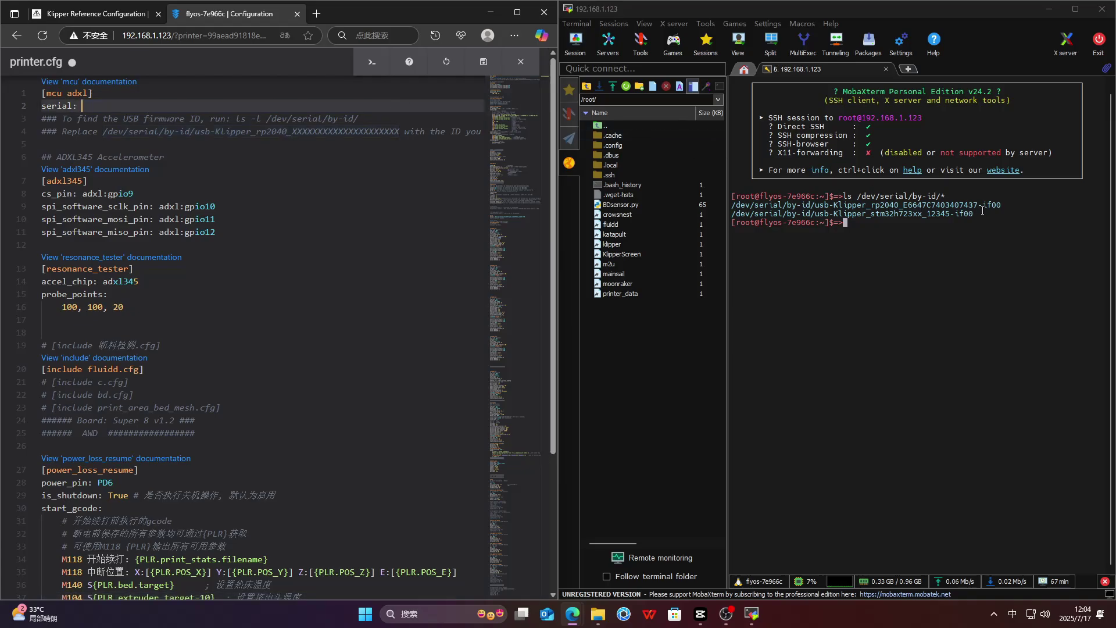
pyautogui.moveTo(1000, 206); pyautogui.dragTo(732, 206)
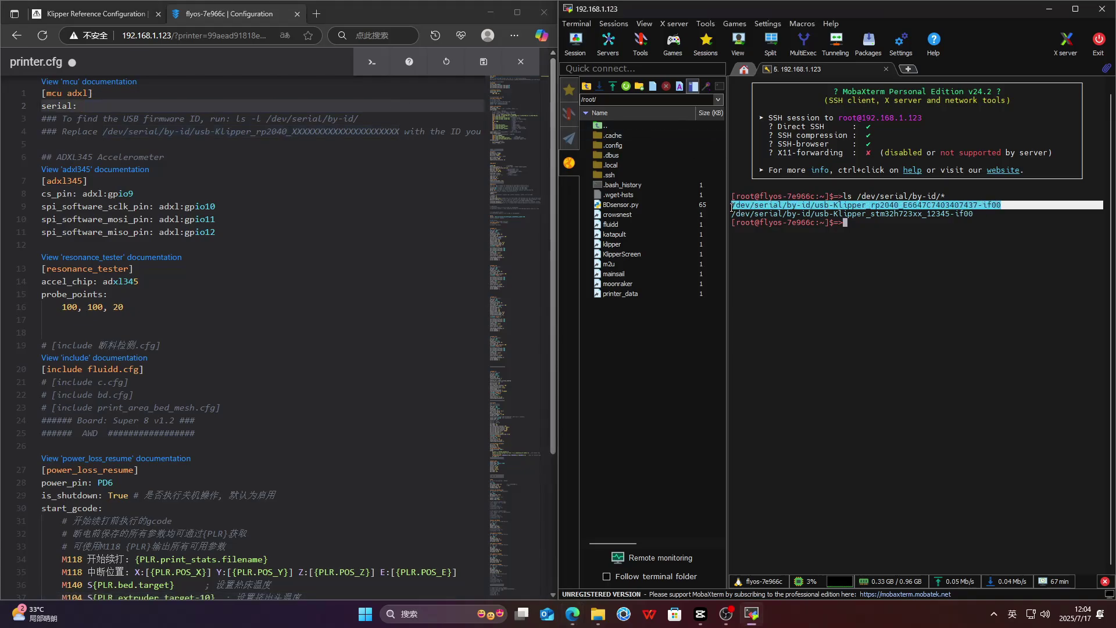
pyautogui.hotkey('ctrl', 'c')
pyautogui.click(94, 108)
pyautogui.hotkey('ctrl', 'v')
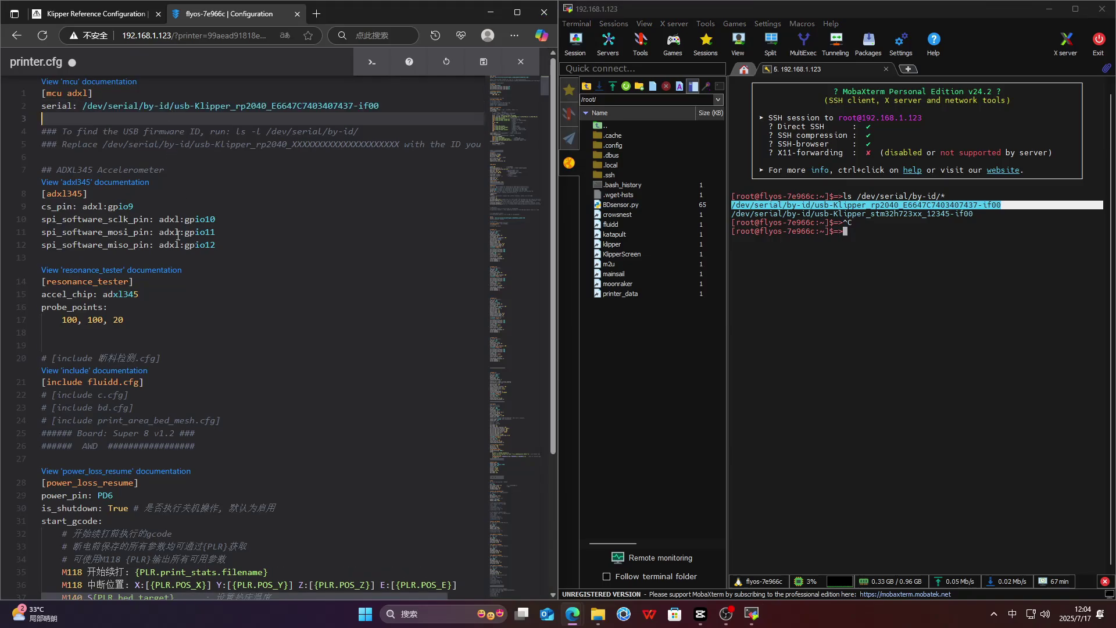
# - Change probe_points to 117.5, 117.5, 20, then save and restart Klipper
pyautogui.doubleClick(78, 322)
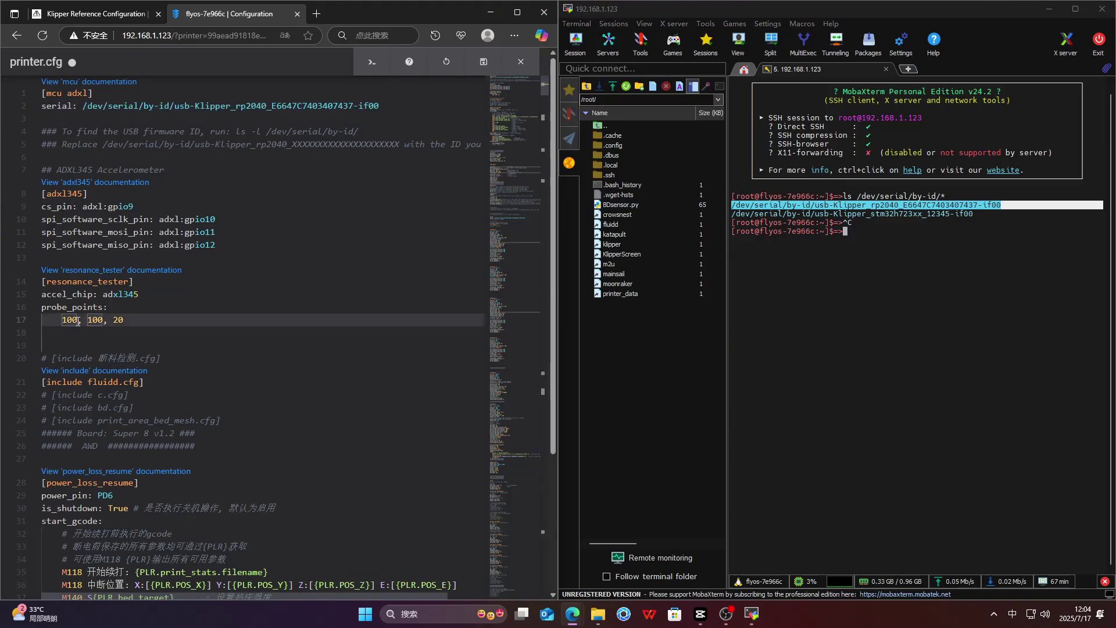
pyautogui.write('1')
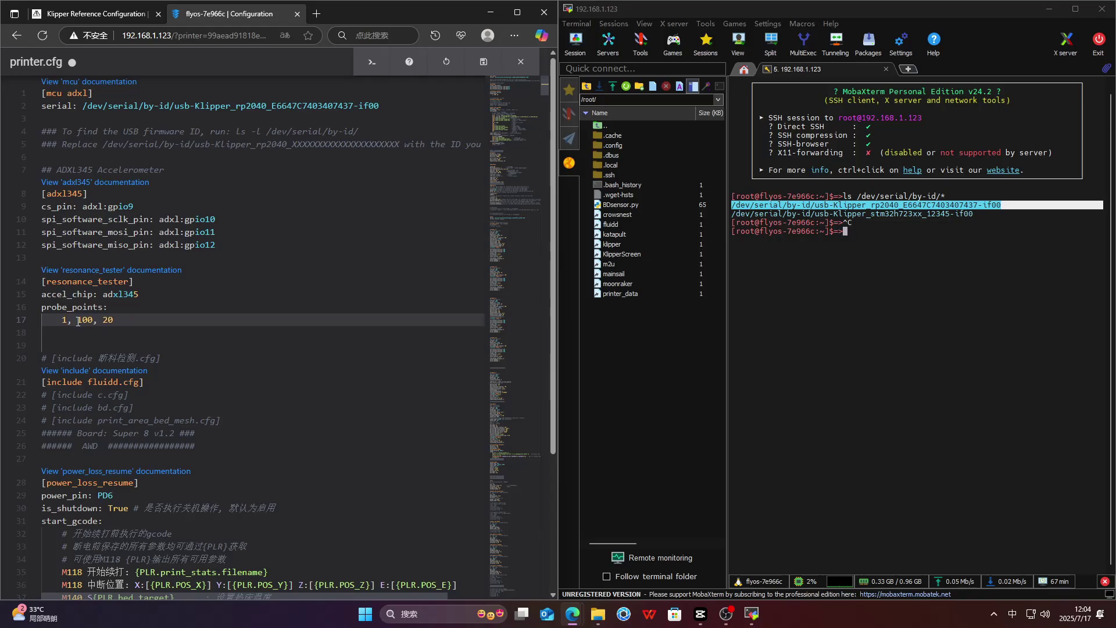
pyautogui.write('17.5')
pyautogui.doubleClick(105, 320)
pyautogui.click(105, 320)
pyautogui.doubleClick(104, 320)
pyautogui.write('117.5')
pyautogui.press('BackSpace')
pyautogui.click(457, 63)
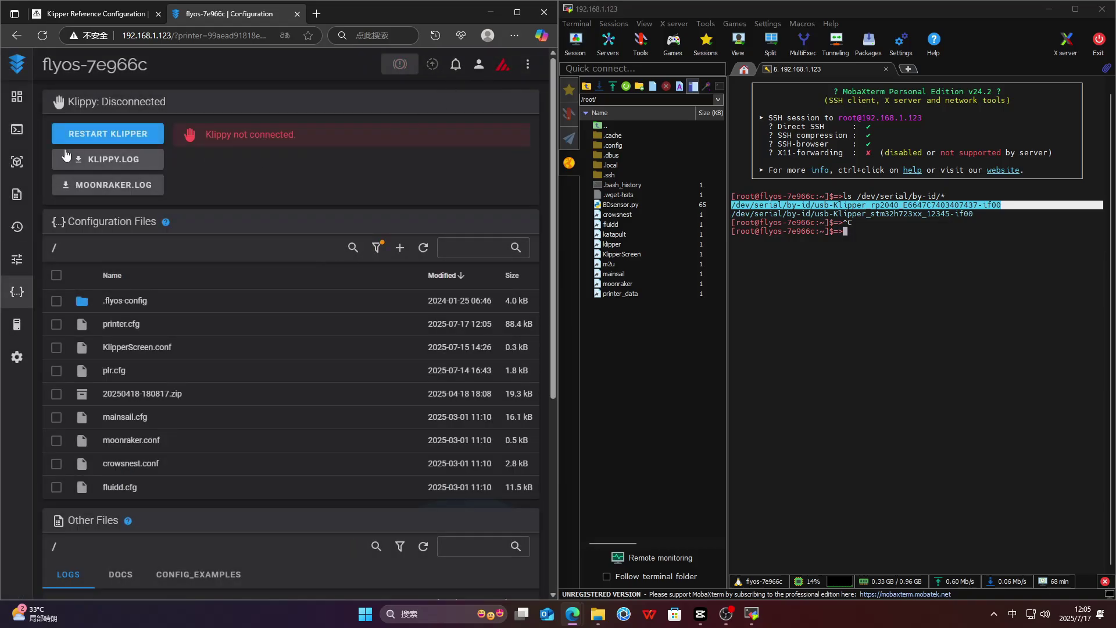
pyautogui.click(16, 104)
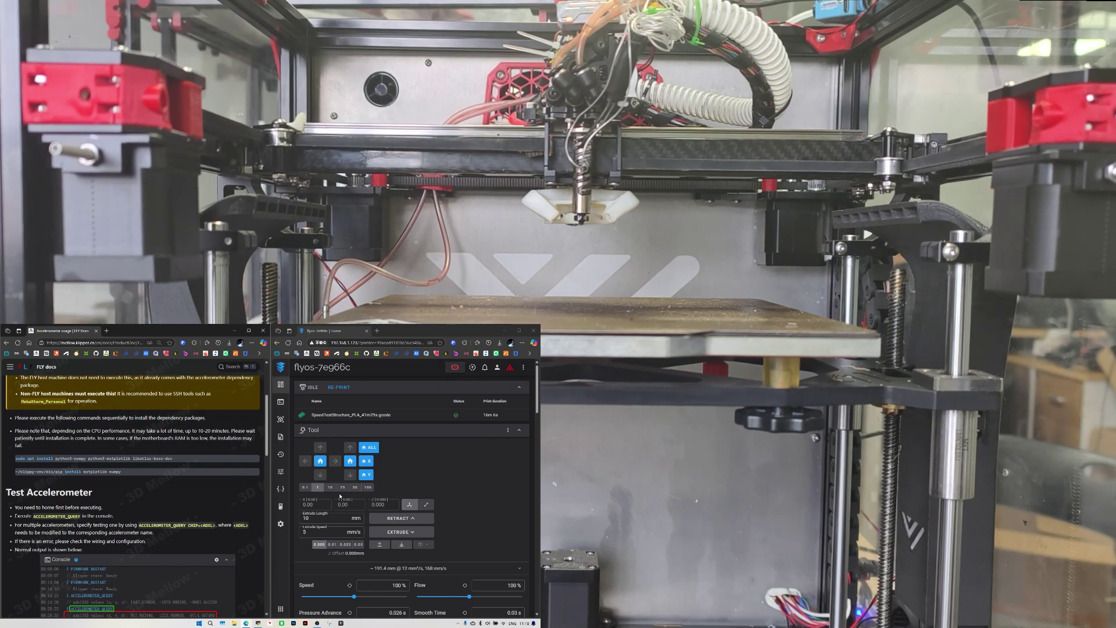
# - Home all printer axes from the Fluidd Dashboard with Home ALL
pyautogui.click(368, 449)
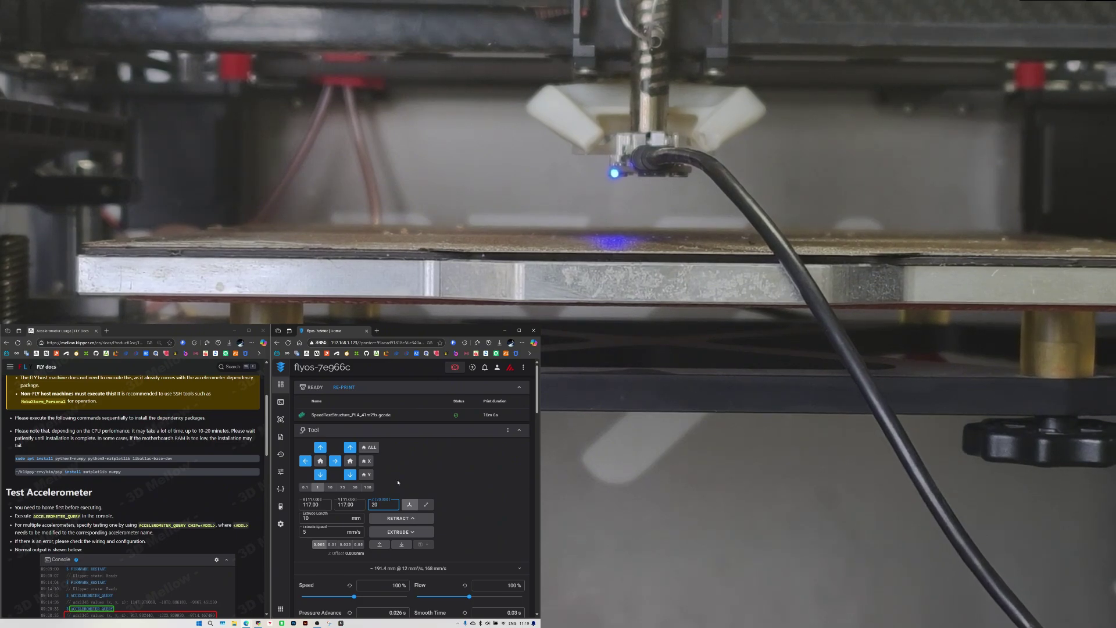
# - Copy ACCELEROMETER_QUERY from the docs and send it in the Fluidd console
pyautogui.click(281, 402)
pyautogui.scroll(-1, 116, 494)
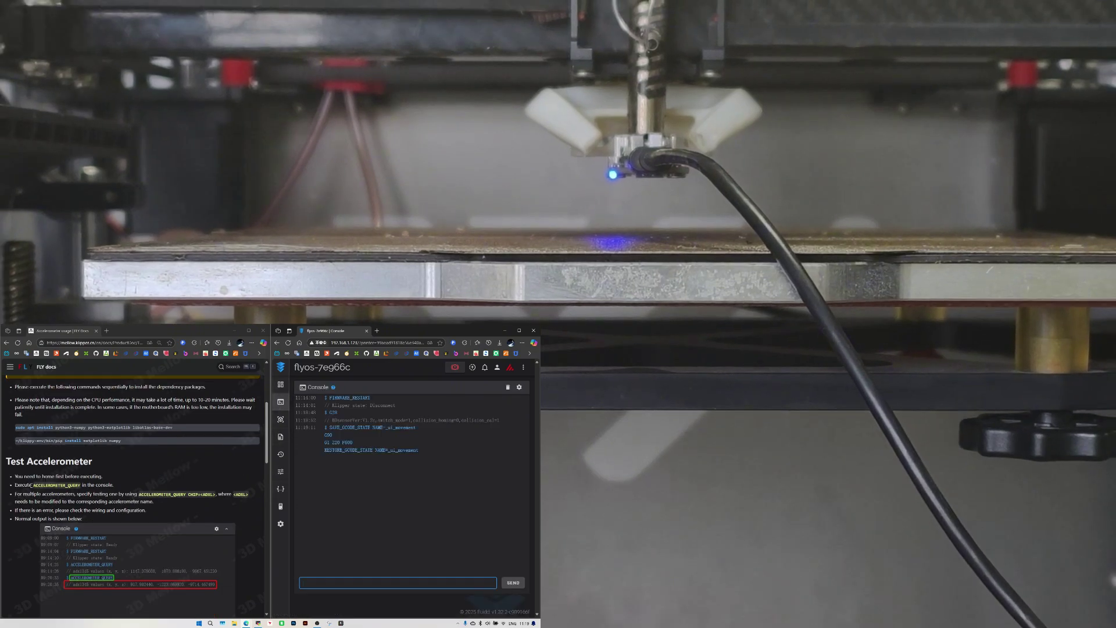
pyautogui.doubleClick(57, 484)
pyautogui.hotkey('ctrl', 'c')
pyautogui.click(372, 582)
pyautogui.hotkey('ctrl', 'v')
pyautogui.click(511, 582)
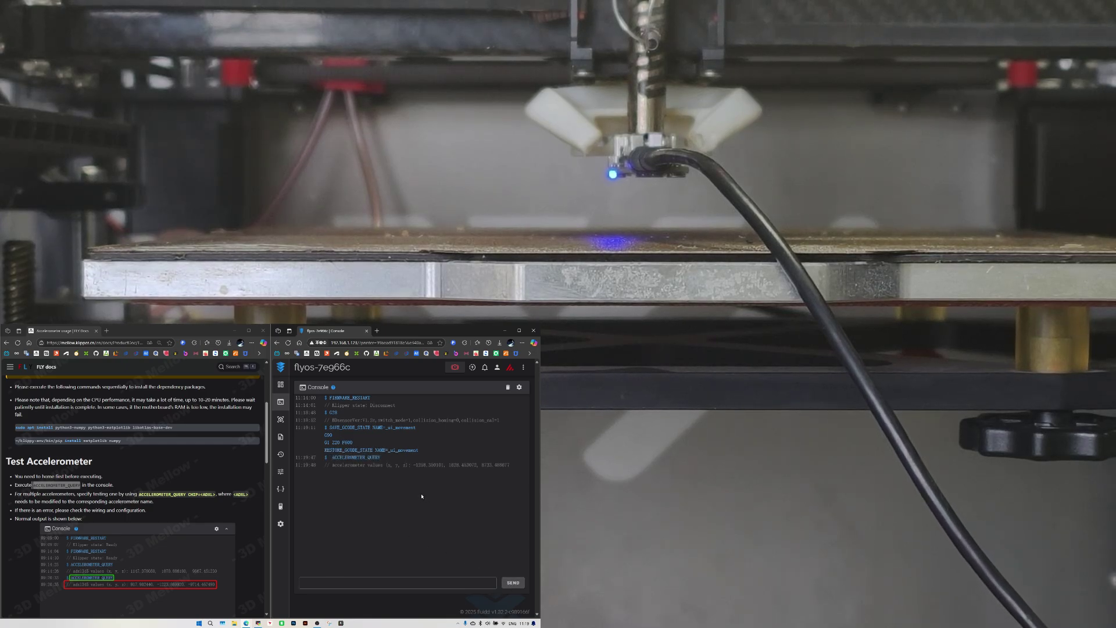
# - Copy SHAPER_CALIBRATE from the docs and run it in the console to start resonance calibration
pyautogui.scroll(-5, 151, 534)
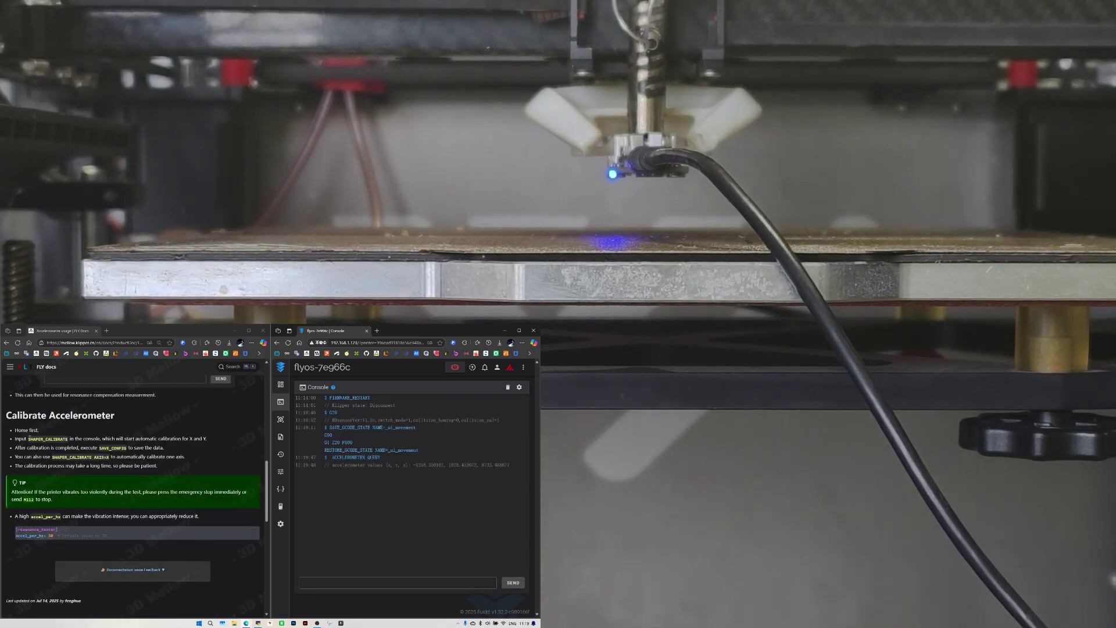
pyautogui.doubleClick(47, 438)
pyautogui.rightClick(60, 438)
pyautogui.click(76, 445)
pyautogui.click(337, 581)
pyautogui.rightClick(337, 580)
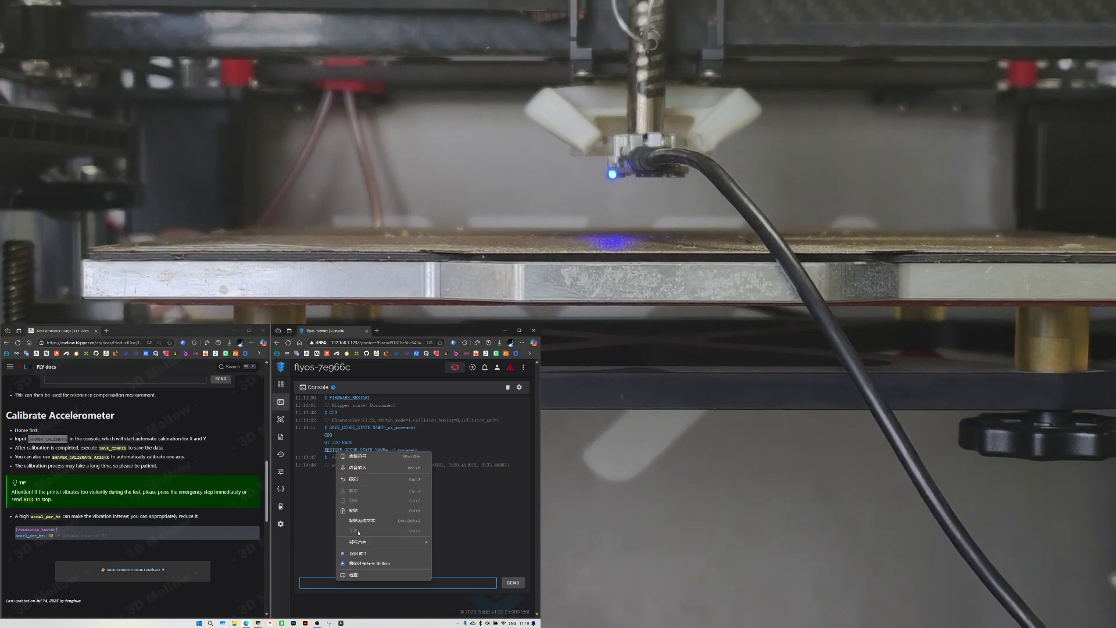
pyautogui.click(354, 510)
pyautogui.press('Return')
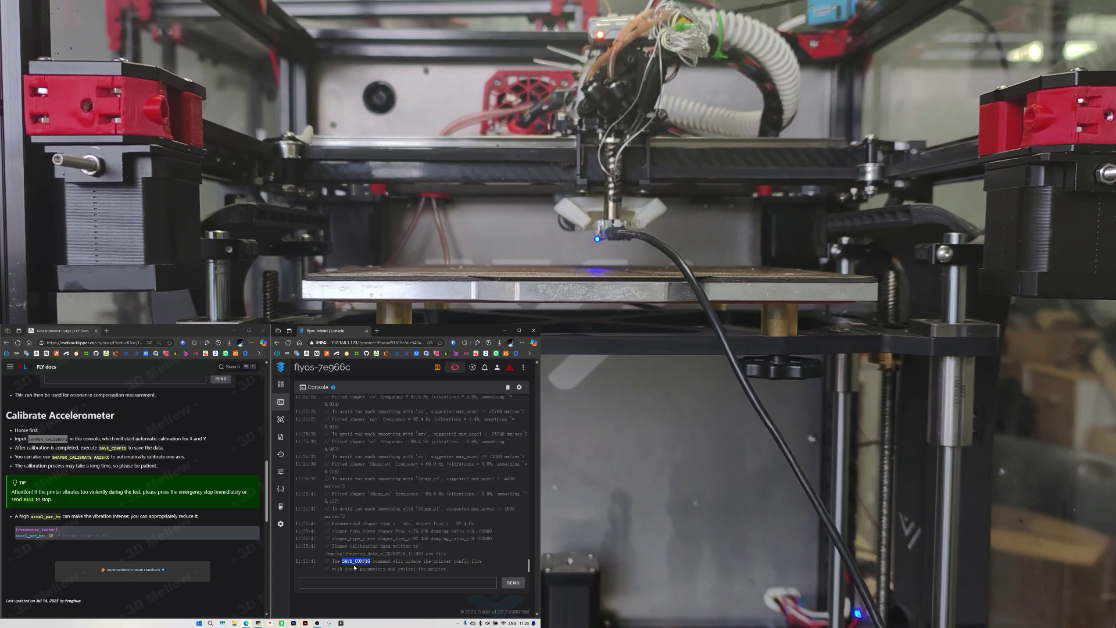
# - Paste and send SAVE_CONFIG to store the shaper results, then return to the configuration files
pyautogui.rightClick(348, 581)
pyautogui.click(378, 521)
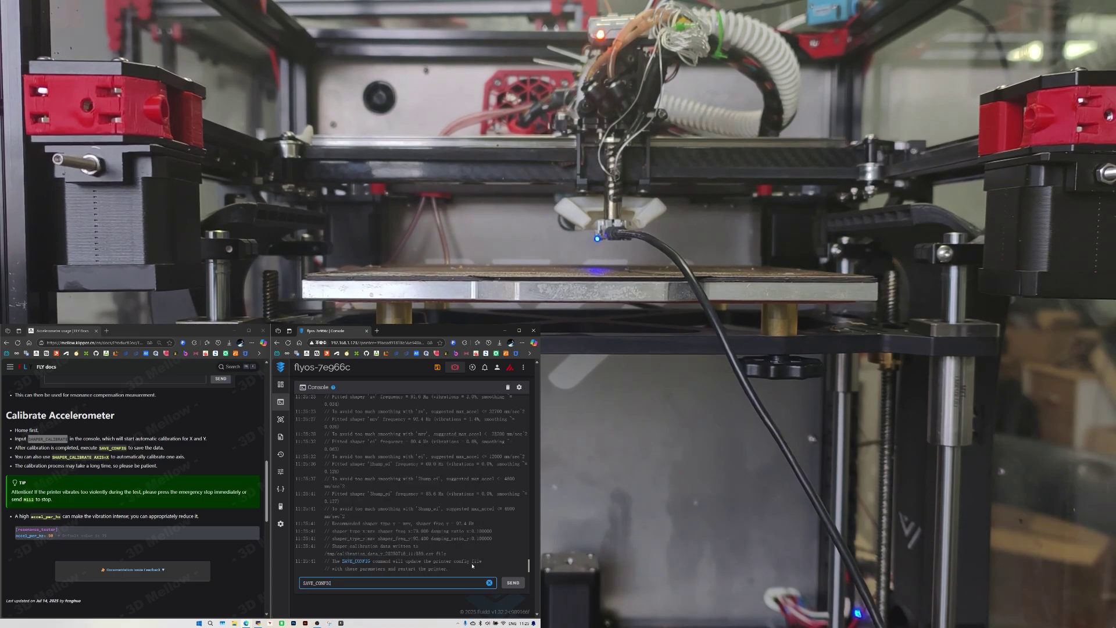
pyautogui.click(510, 583)
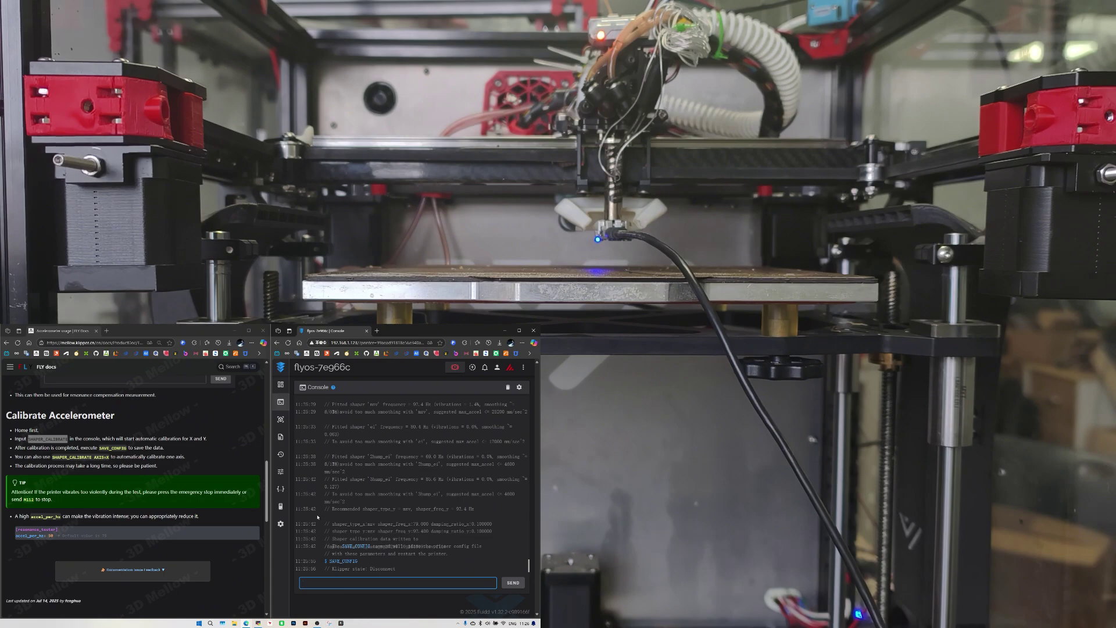
pyautogui.click(280, 488)
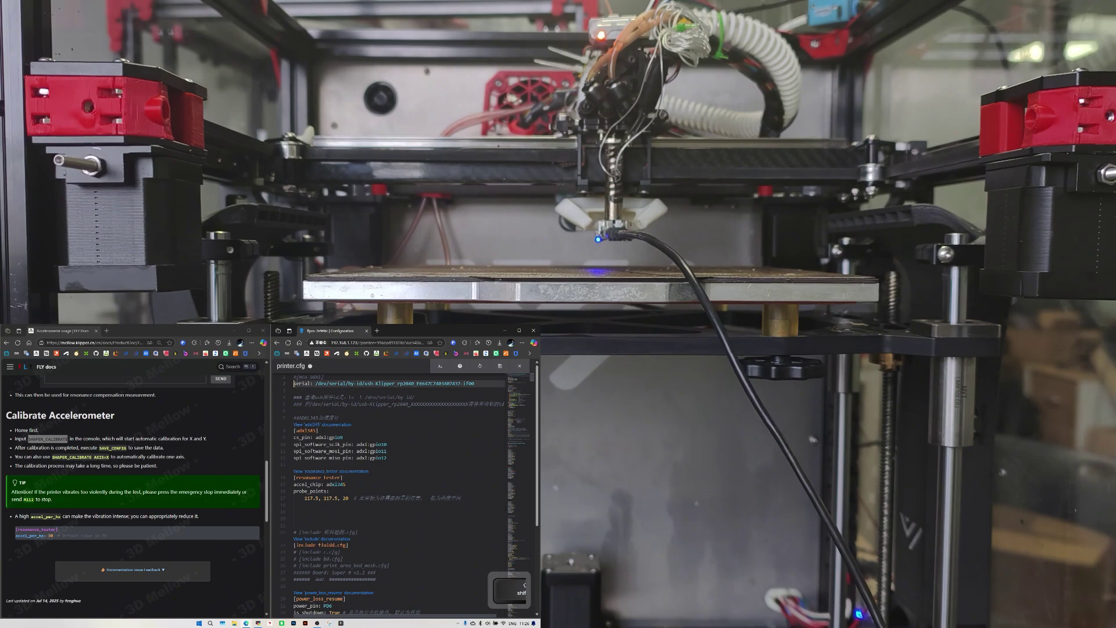
# - Comment out the [adxl345] header and its pin lines in printer.cfg with #
pyautogui.click(304, 435)
pyautogui.hotkey('ctrl', 'shift', '[')
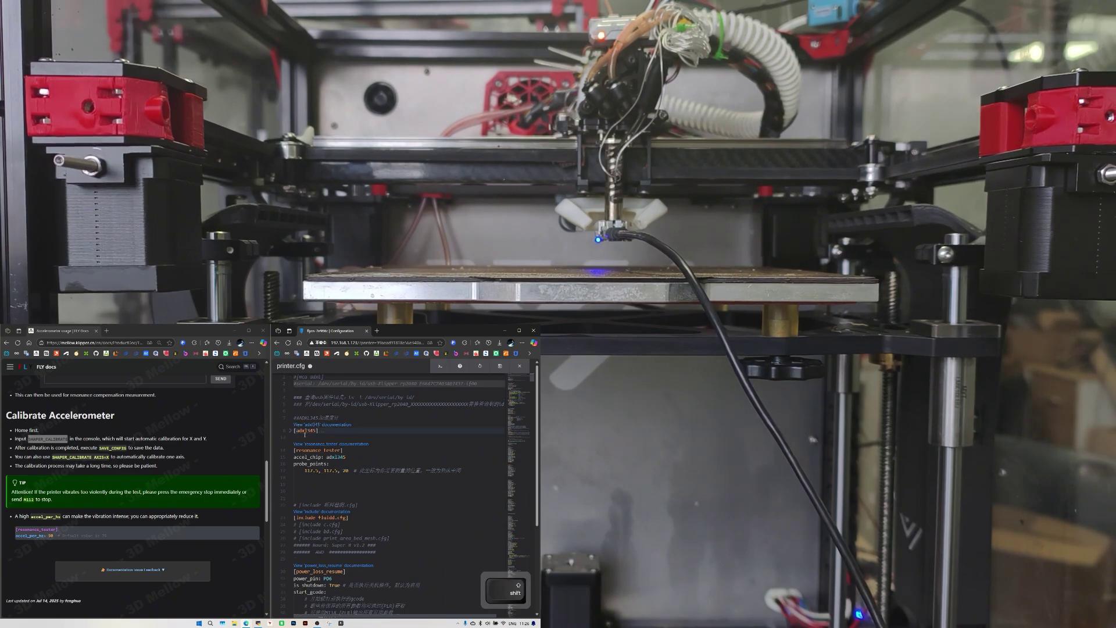
pyautogui.hotkey('ctrl', '/')
pyautogui.press('Down')
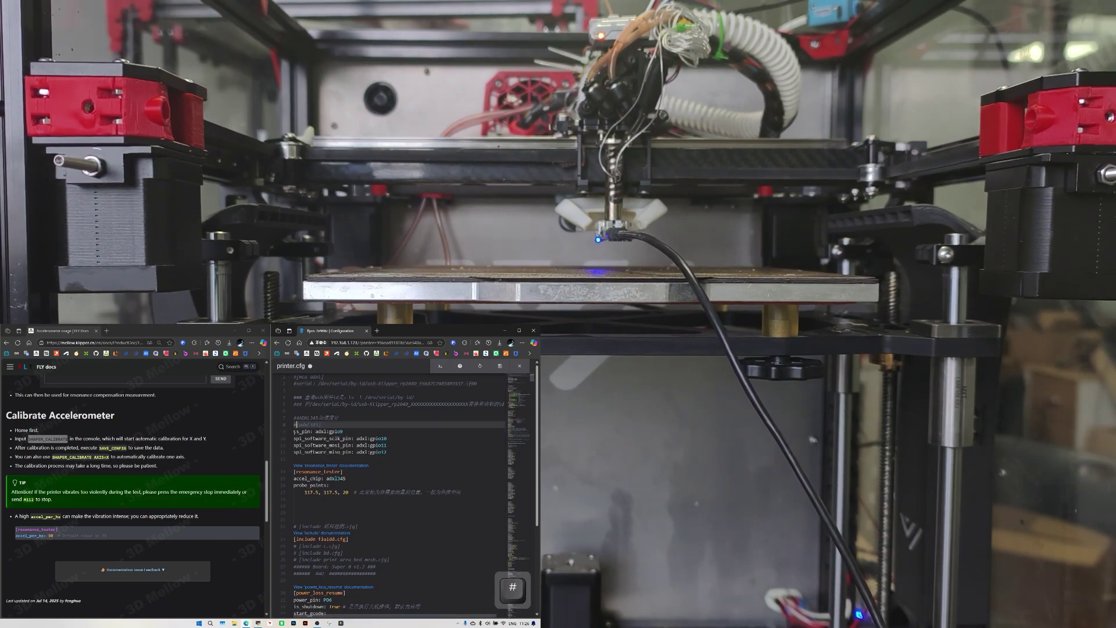
pyautogui.hotkey('ctrl', '/')
pyautogui.write('#')
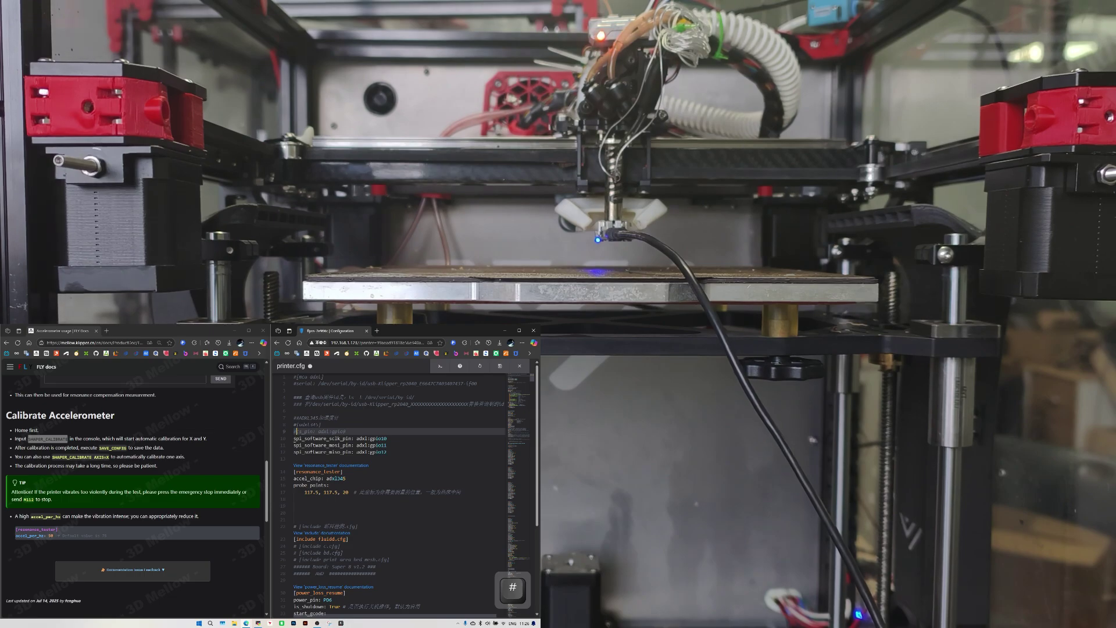
pyautogui.press('Down')
pyautogui.write('#')
pyautogui.press('Down')
pyautogui.write('#')
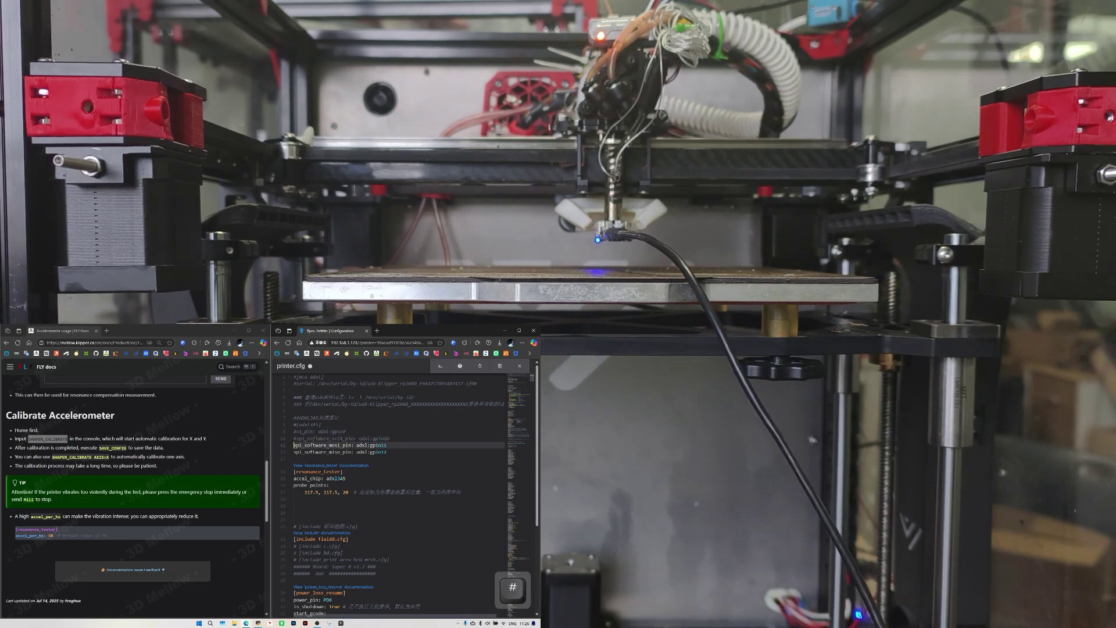
# - Comment out the miso pin and [resonance_tester] lines, save, and reopen printer.cfg
pyautogui.press('Down')
pyautogui.write('#')
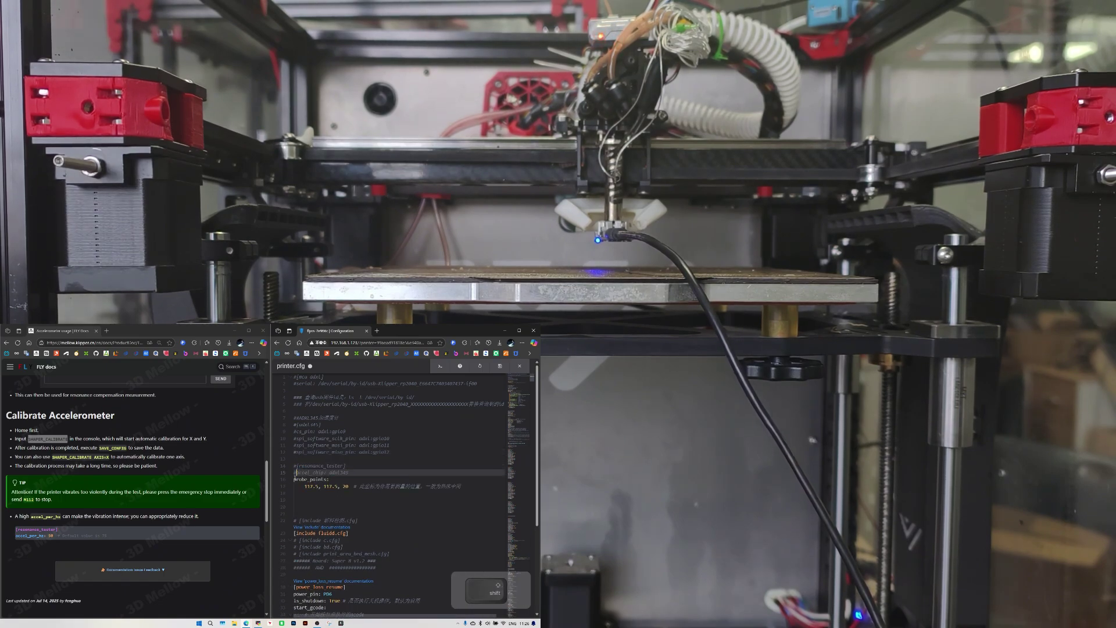
pyautogui.press('Down')
pyautogui.write('#')
pyautogui.hotkey('ctrl', 's')
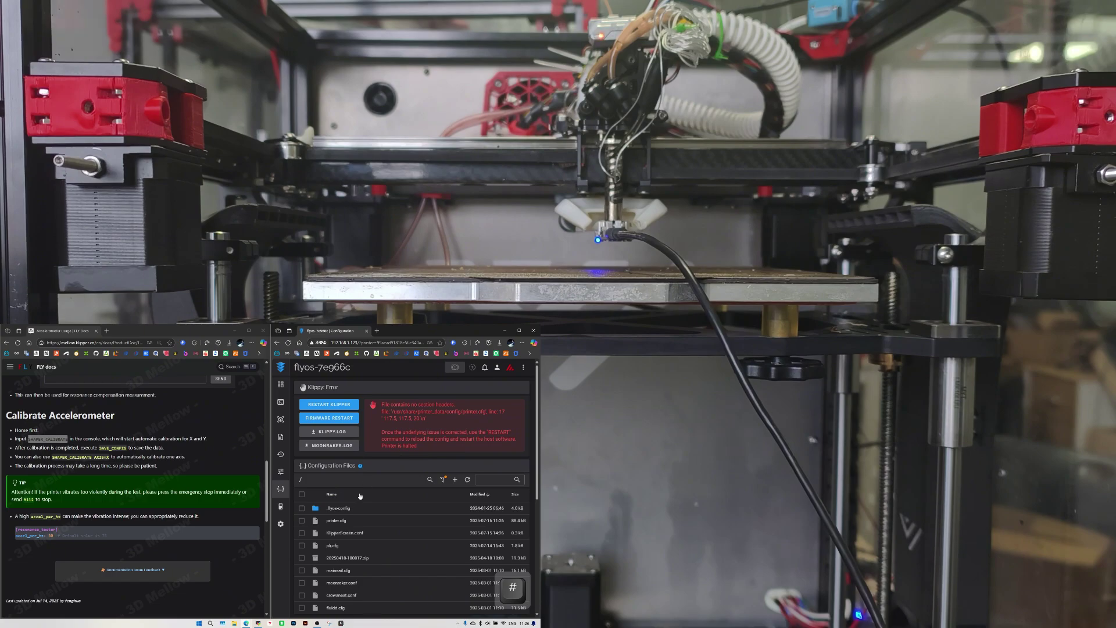
pyautogui.click(340, 520)
# - Put the cursor on the leftover probe_points line 17 in printer.cfg
pyautogui.click(295, 487)
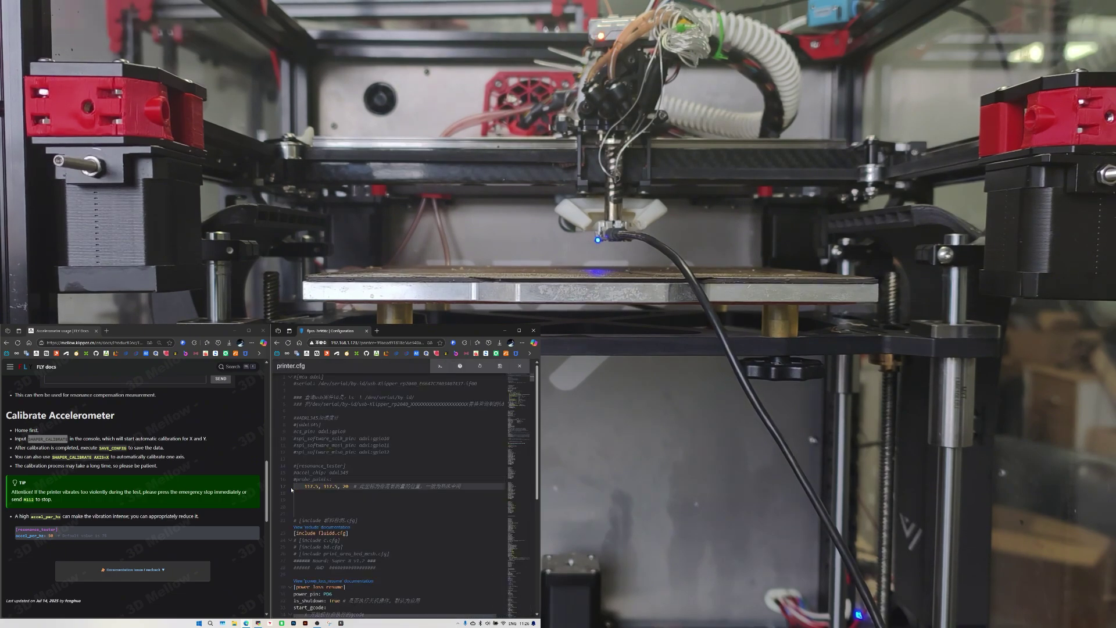